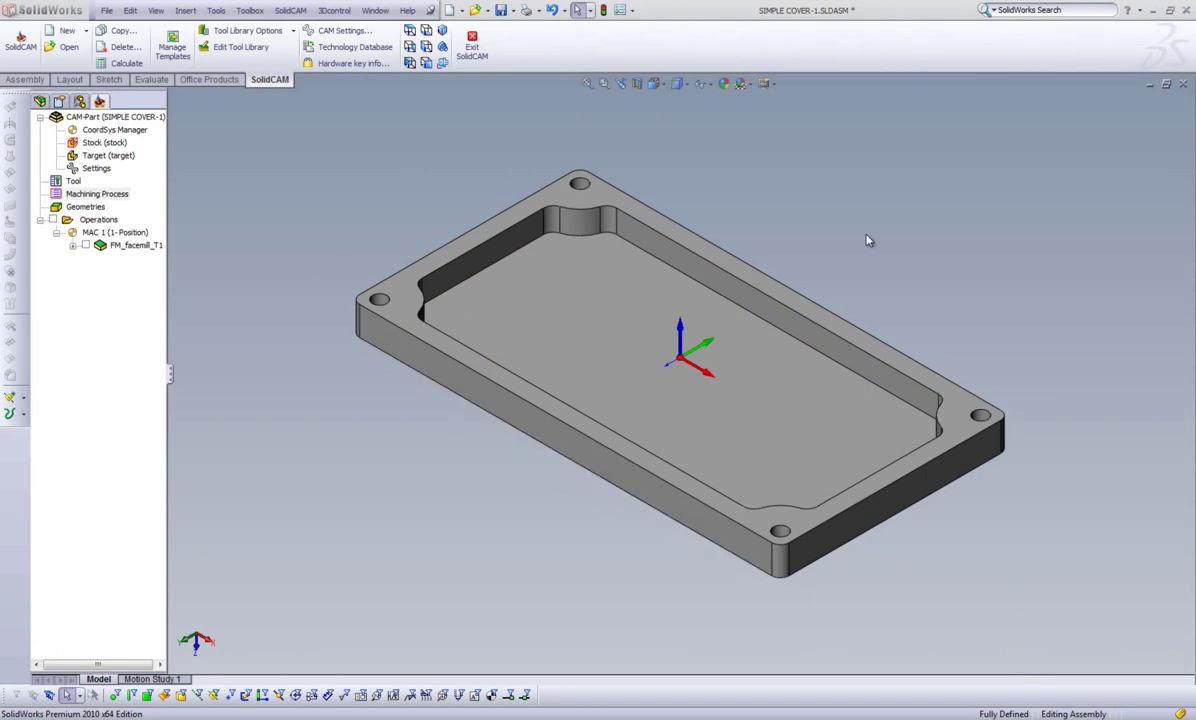
- Add a Profile milling operation and start defining its contour geometry
{"action": "right_click", "coordinate": [97, 221]}
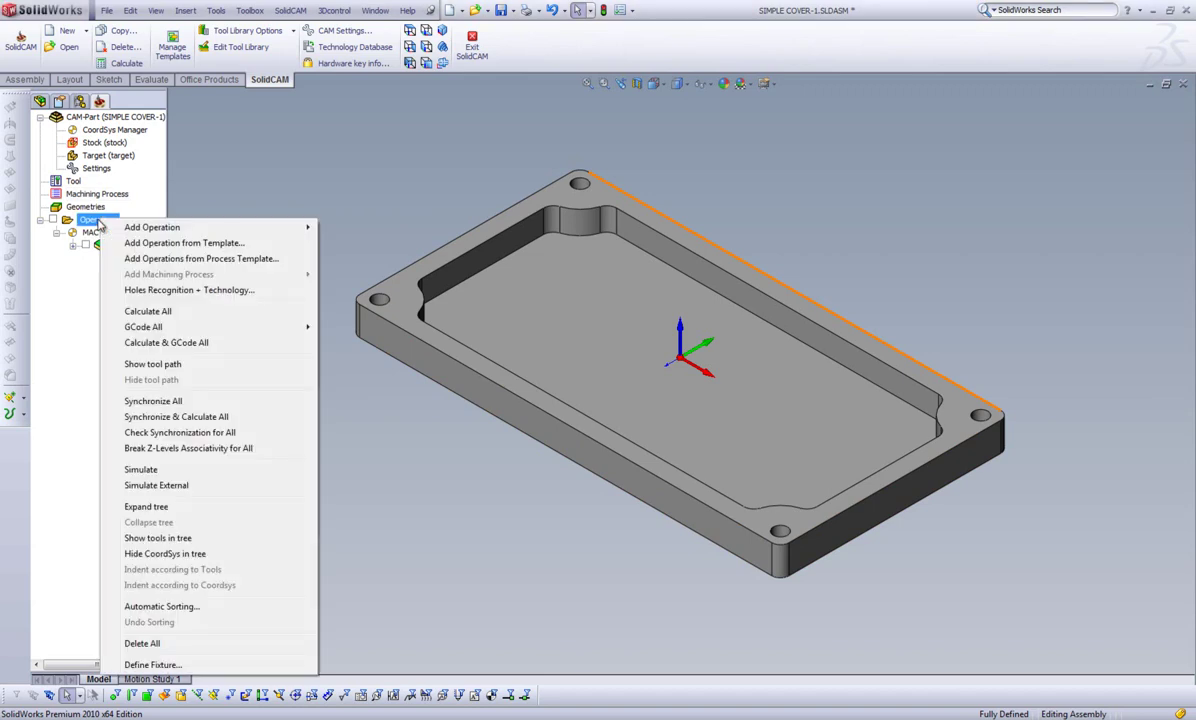
{"action": "mouse_move", "coordinate": [122, 224]}
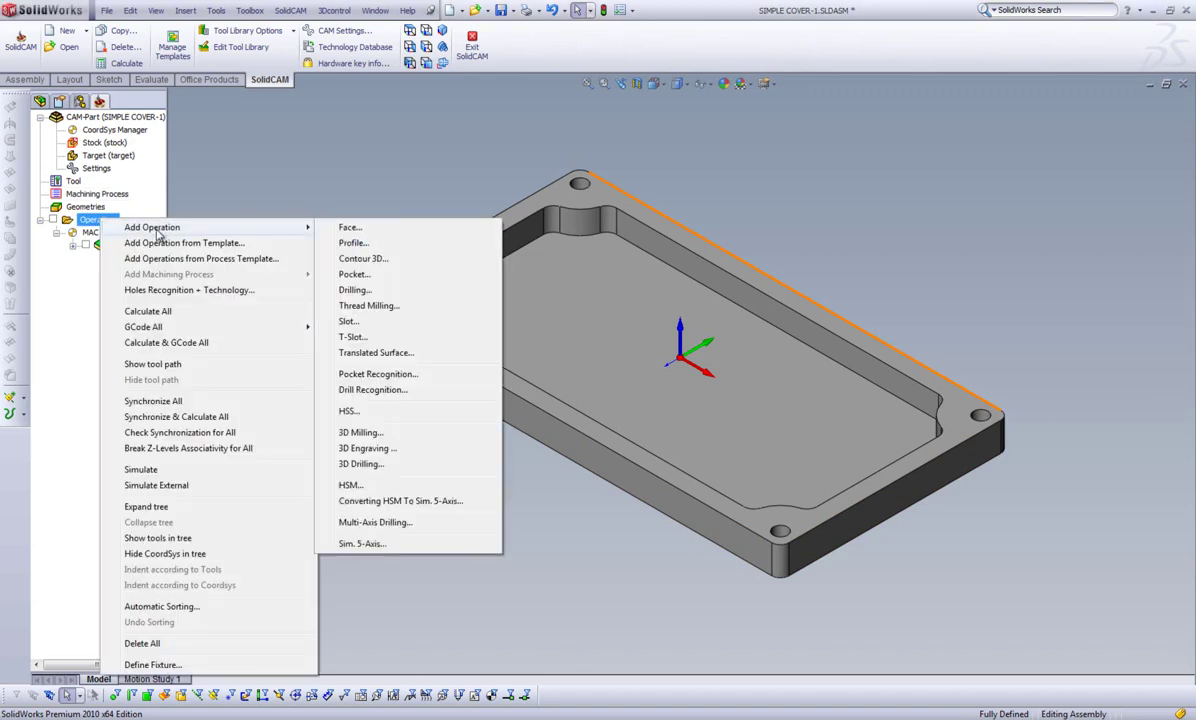
{"action": "left_click", "coordinate": [379, 247]}
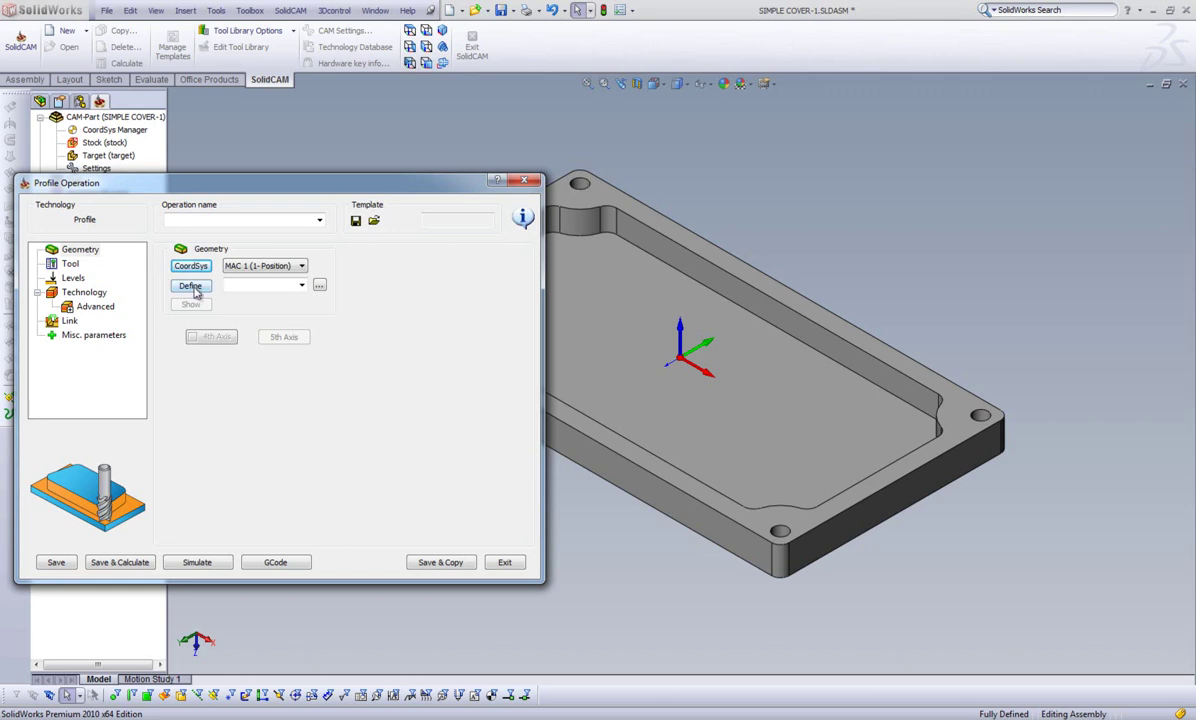
{"action": "left_click", "coordinate": [192, 287]}
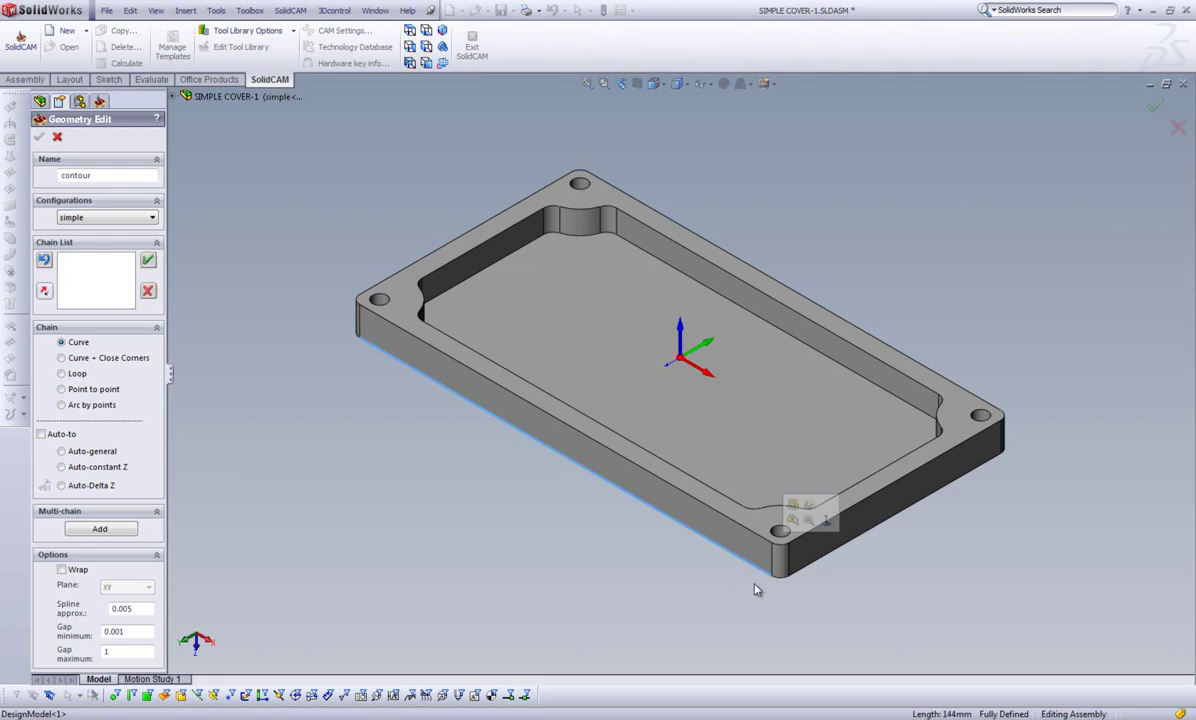
{"action": "left_click", "coordinate": [708, 542]}
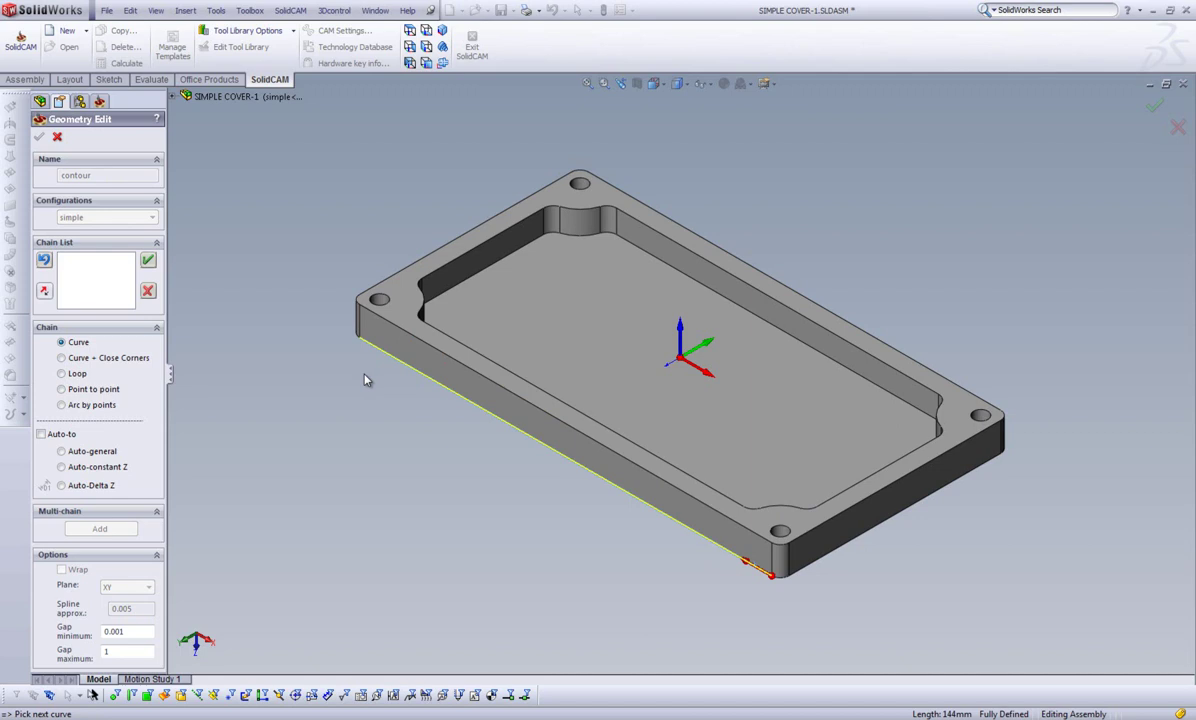
{"action": "key", "text": "Right"}
{"action": "key", "text": "Right"}
{"action": "key", "text": "Up"}
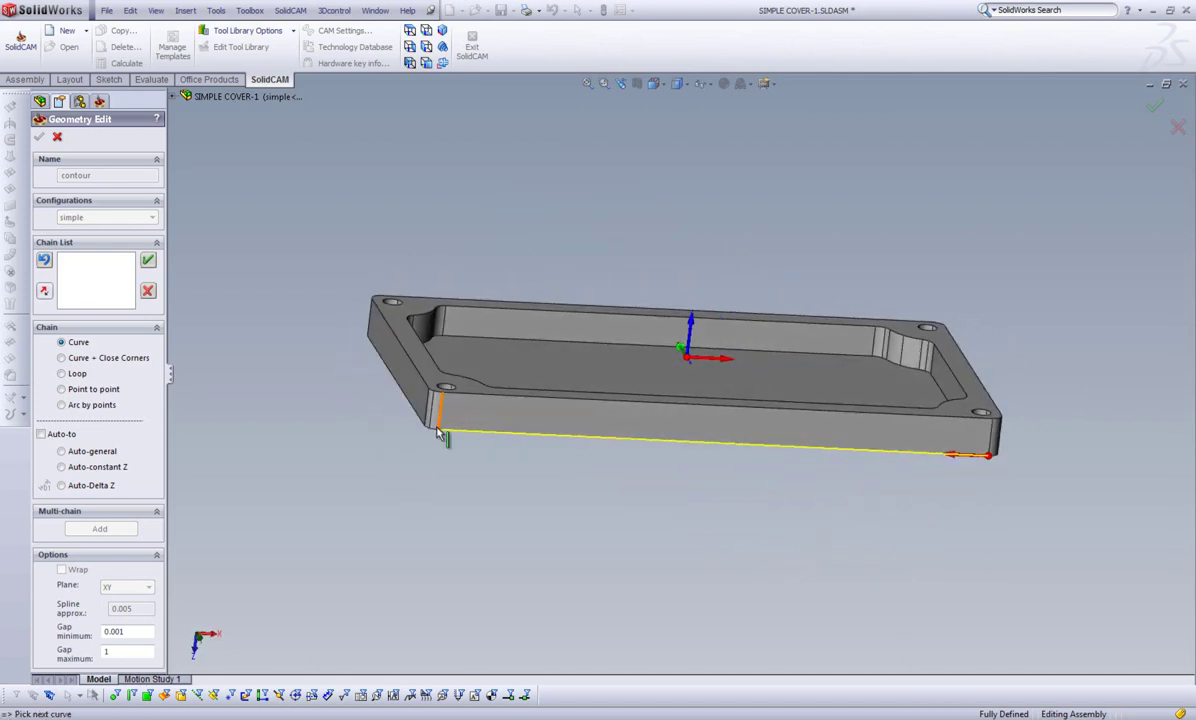
{"action": "left_click", "coordinate": [412, 445]}
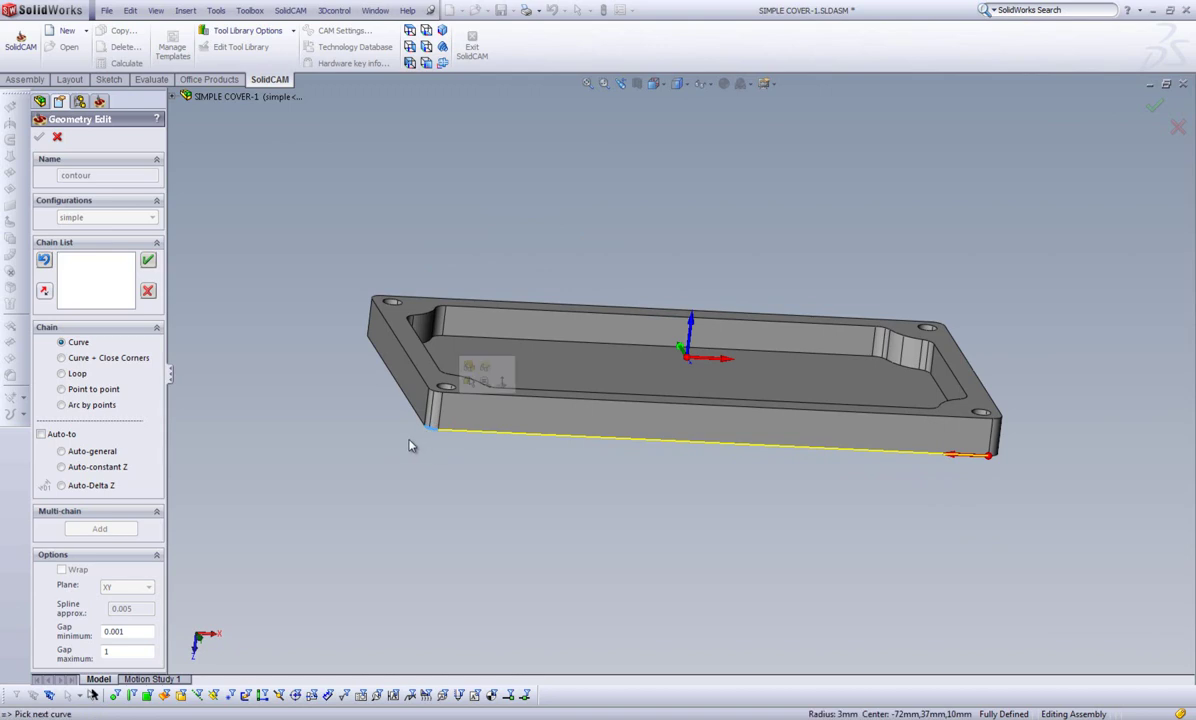
{"action": "left_click", "coordinate": [417, 418]}
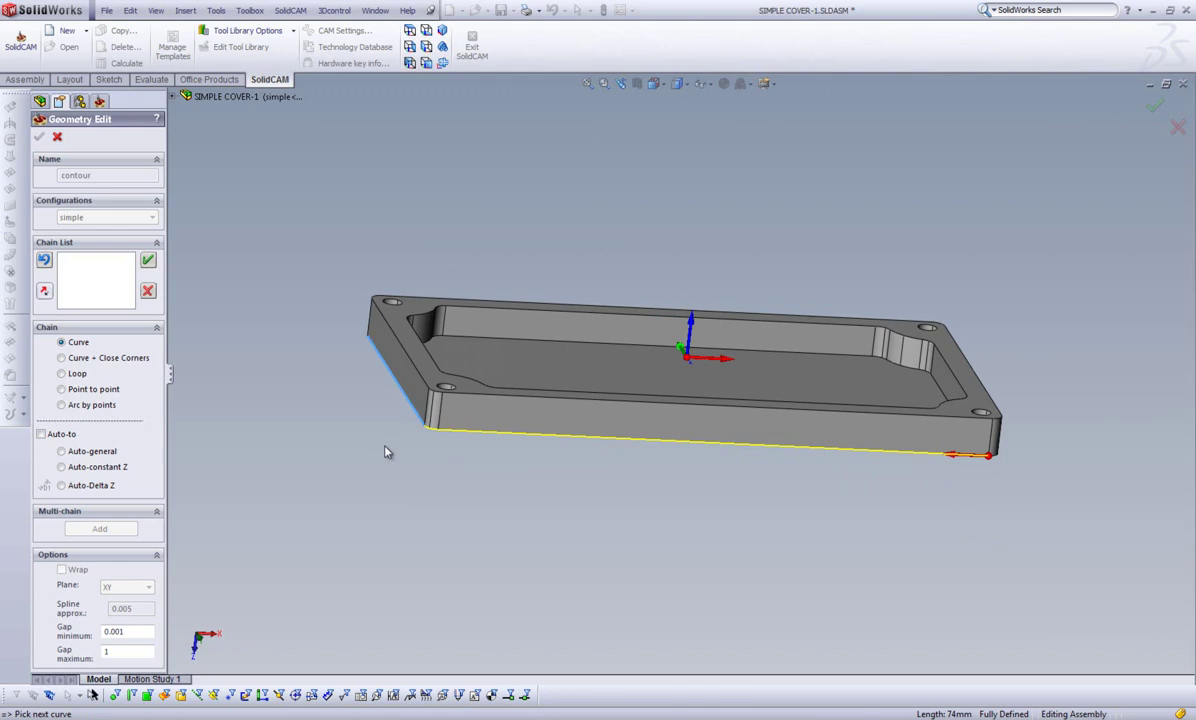
{"action": "left_click", "coordinate": [148, 297]}
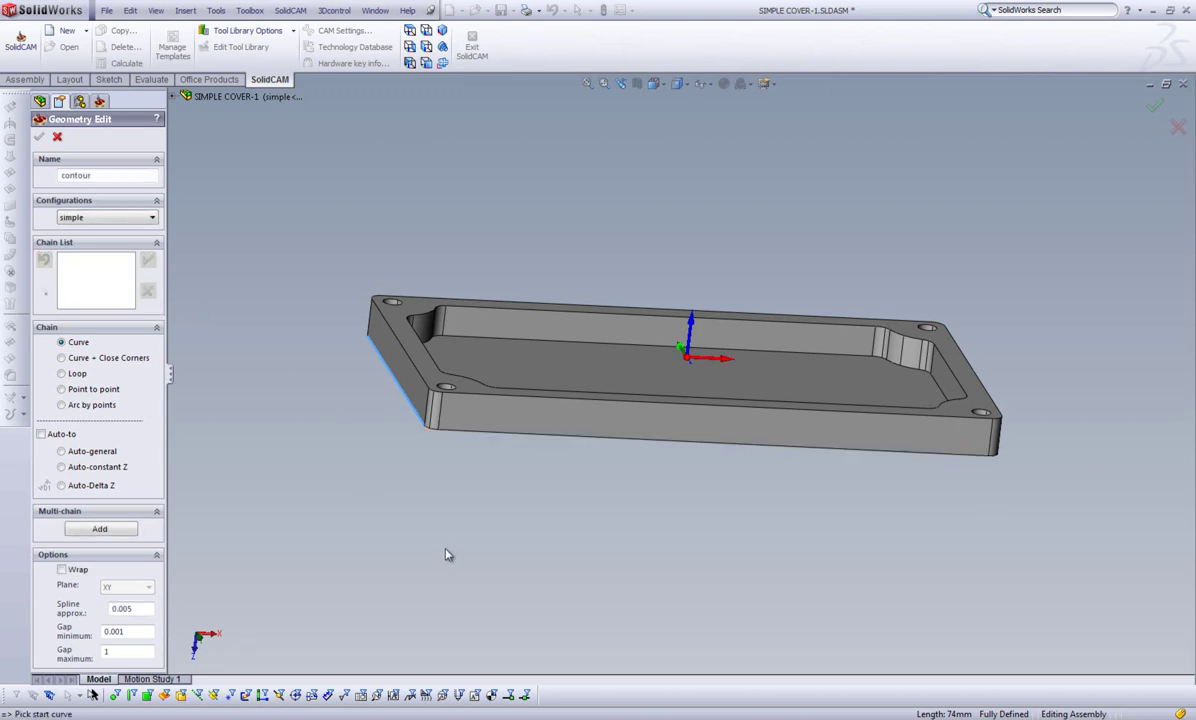
- Chain the cover's lower outer contour from its long bottom edge with Auto-constant Z and accept the geometry
{"action": "key", "text": "Right"}
{"action": "key", "text": "Right"}
{"action": "key", "text": "Right"}
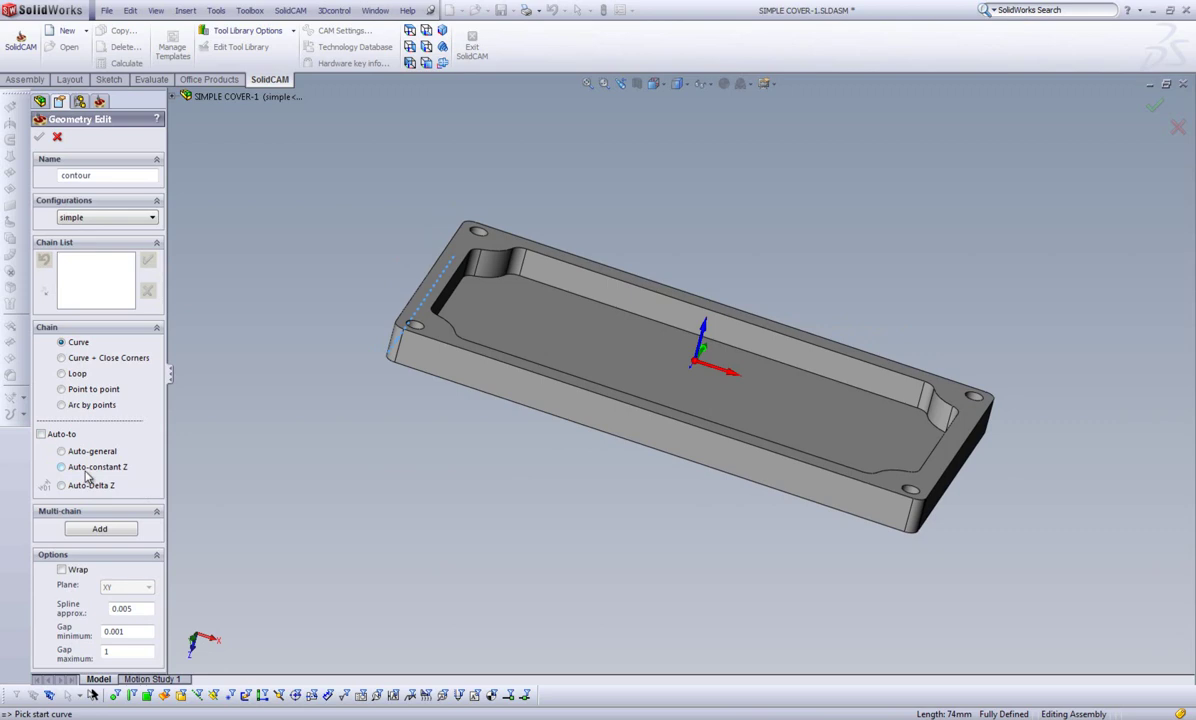
{"action": "left_click", "coordinate": [884, 528]}
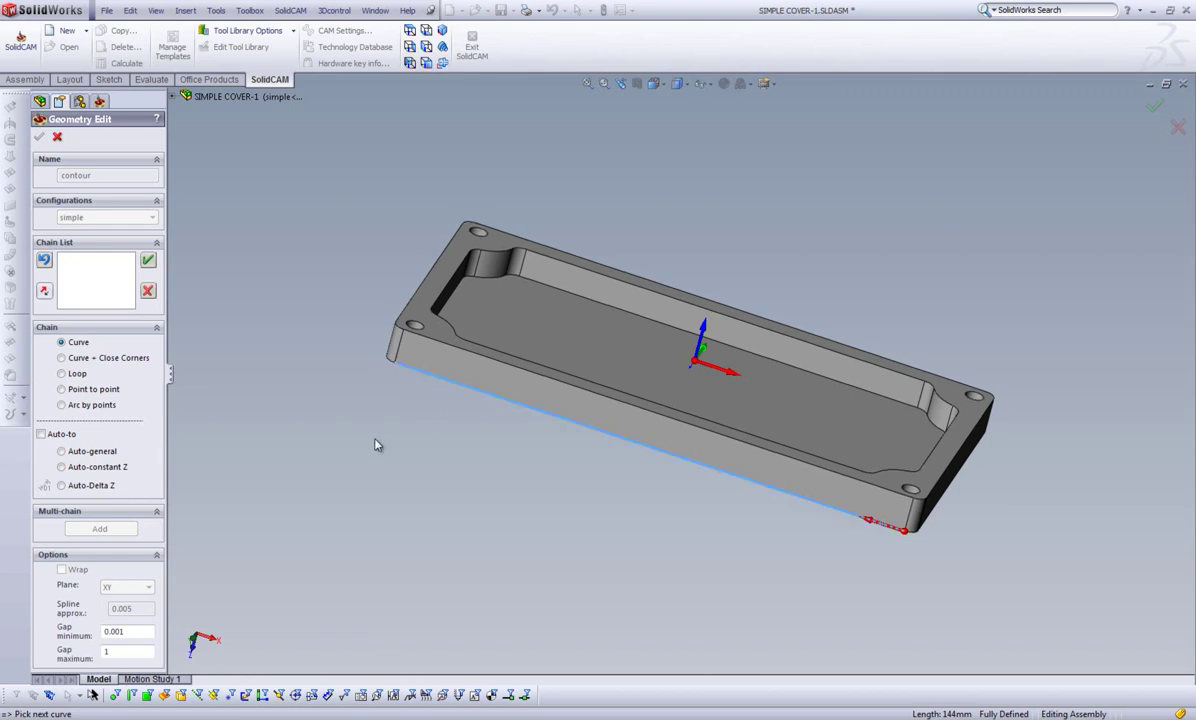
{"action": "middle_click_drag", "start_coordinate": [374, 443], "coordinate": [487, 475]}
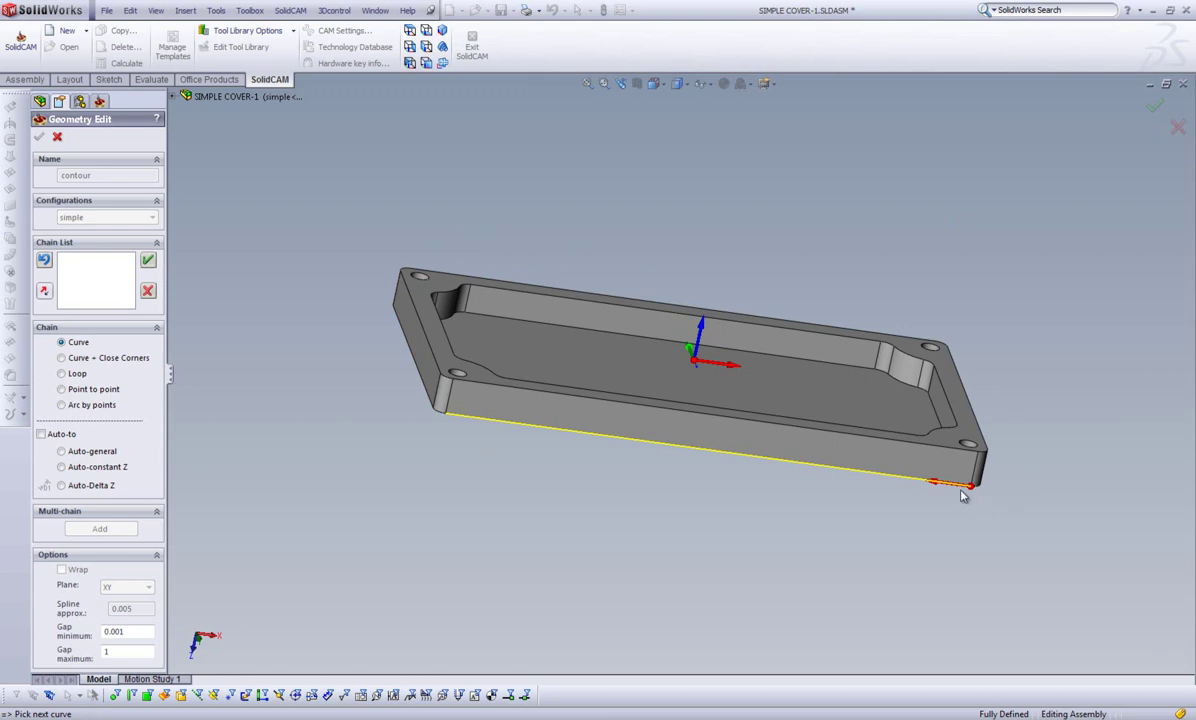
{"action": "left_click", "coordinate": [62, 468]}
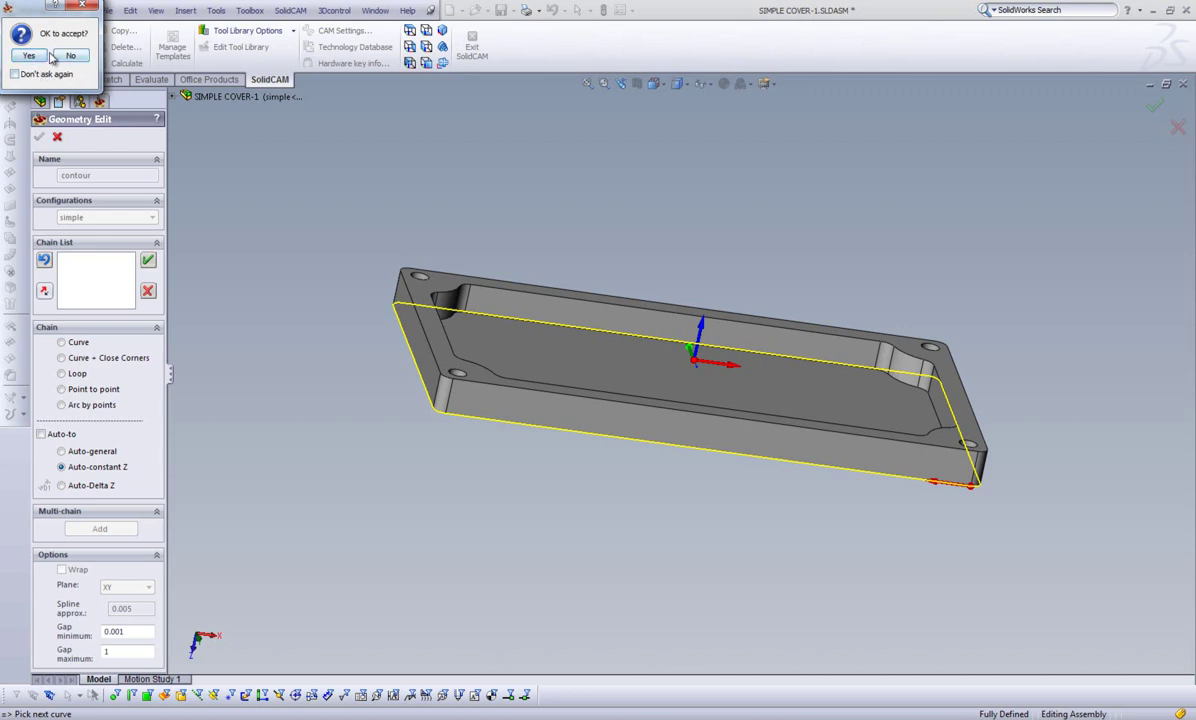
{"action": "left_click", "coordinate": [30, 57]}
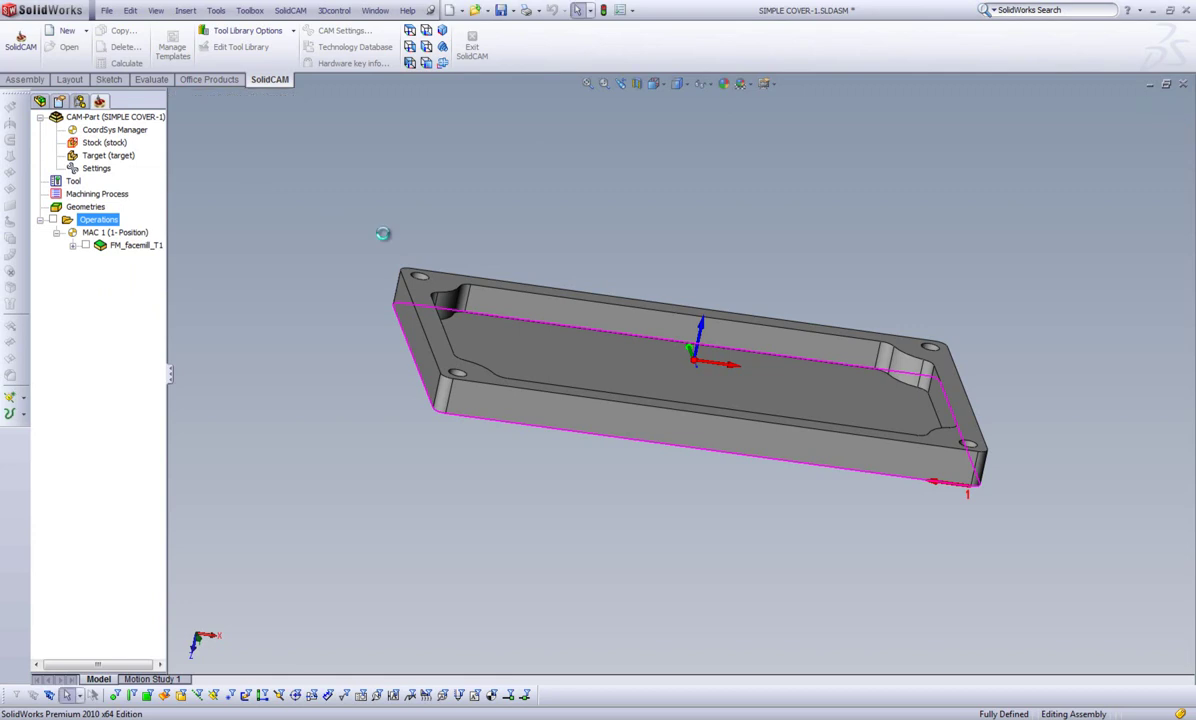
- Add an end mill with 6 mm diameter and 6 mm arbor diameter to the operation's tool list
{"action": "left_click", "coordinate": [70, 266]}
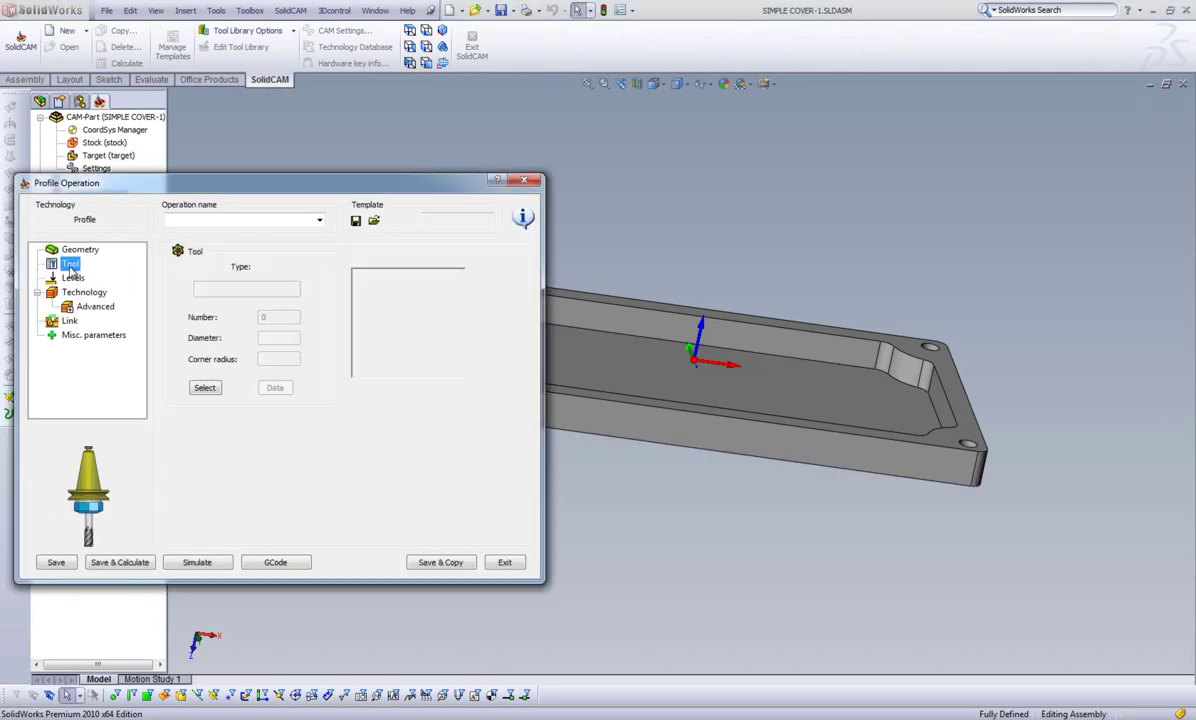
{"action": "left_click", "coordinate": [205, 389]}
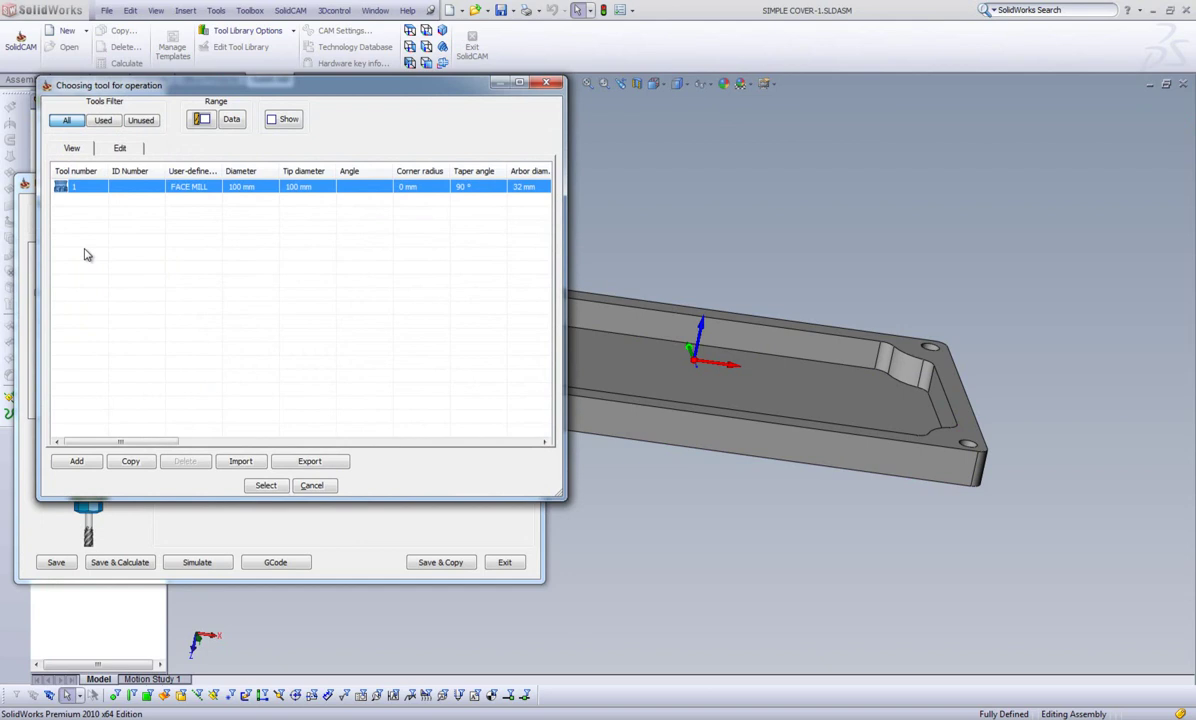
{"action": "double_click", "coordinate": [146, 397]}
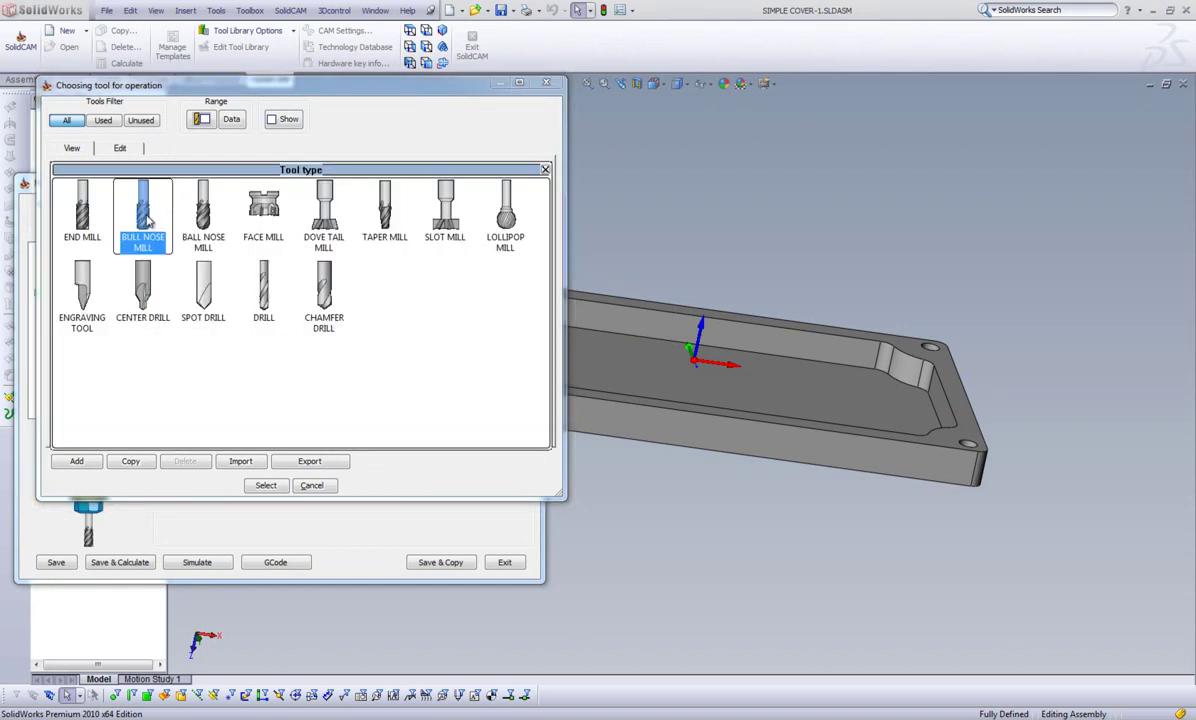
{"action": "double_click", "coordinate": [85, 212]}
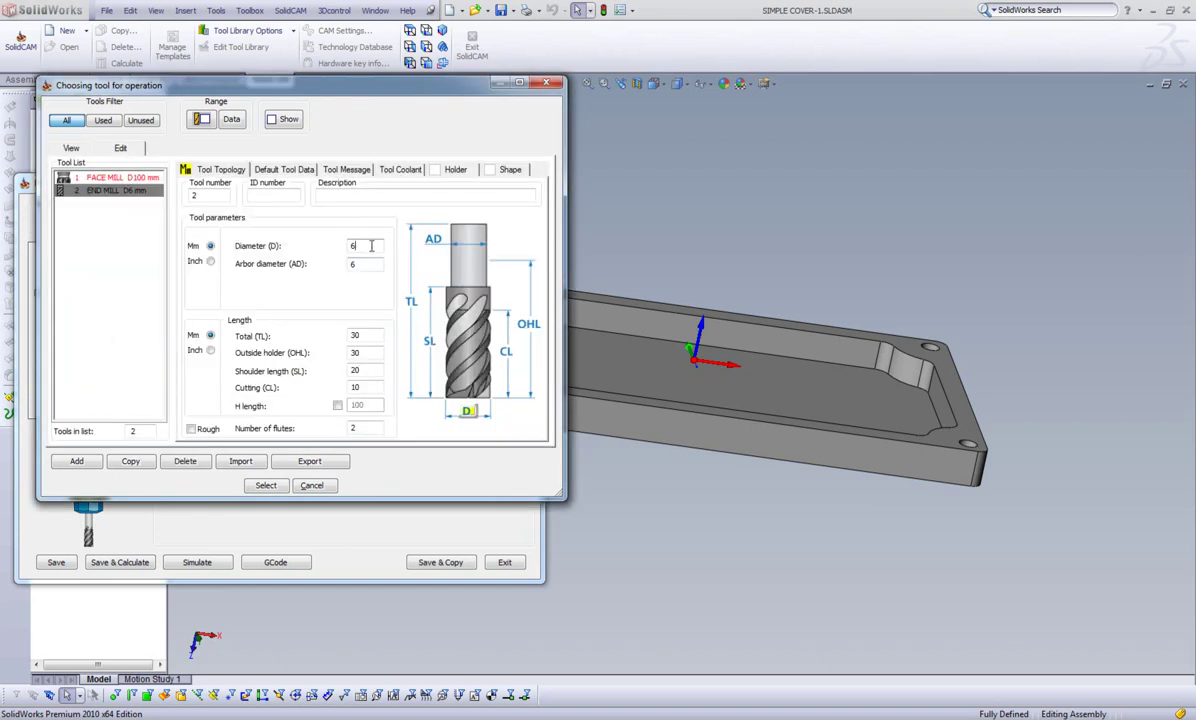
{"action": "left_click", "coordinate": [368, 264]}
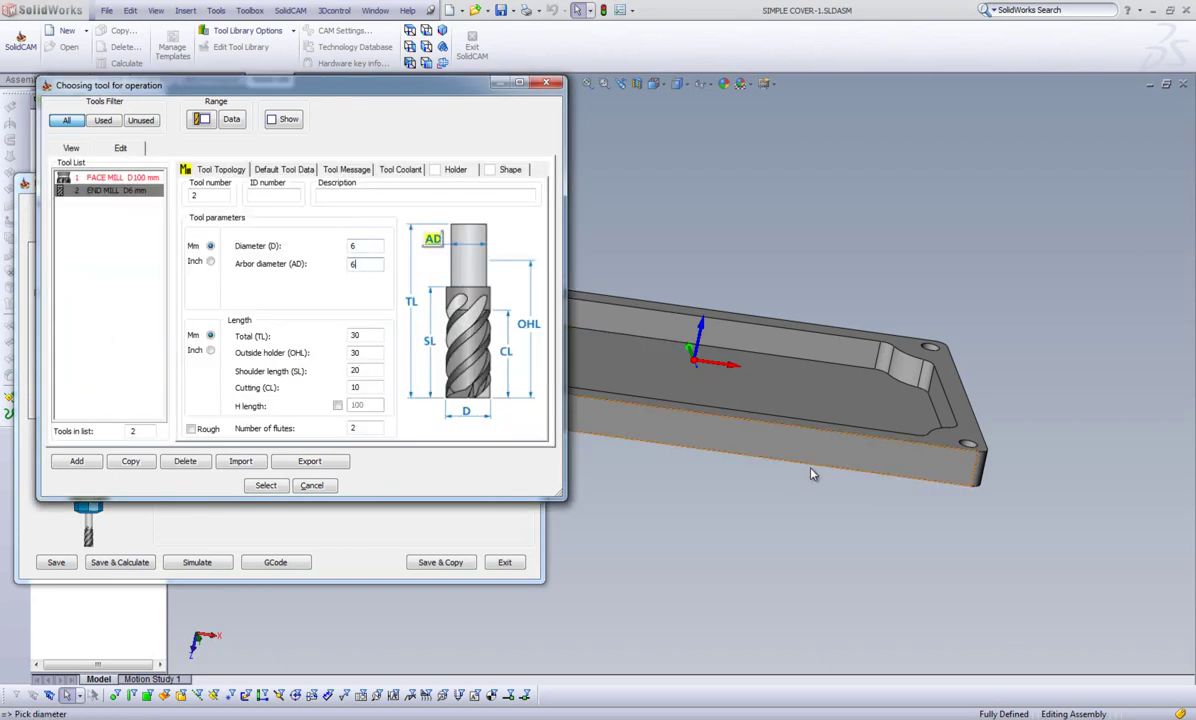
{"action": "left_click", "coordinate": [768, 445]}
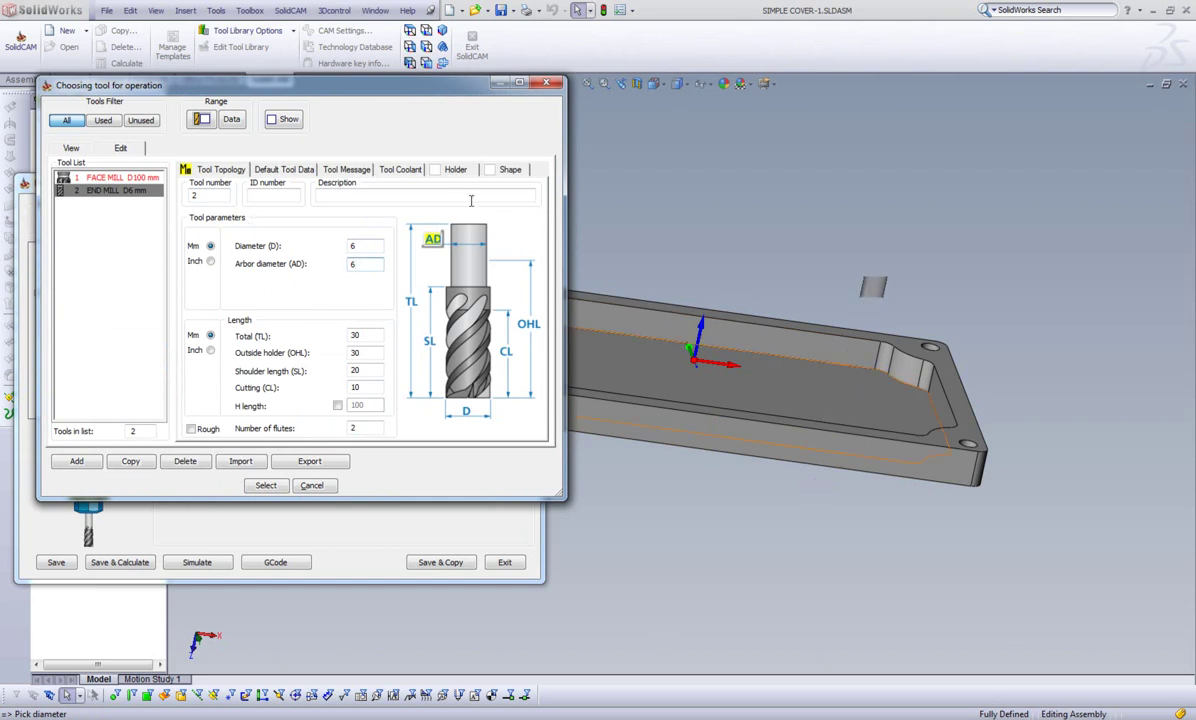
- Fit the end mill with the global HSK A 63 ER 16x80 holder and select the tool for the operation
{"action": "left_click", "coordinate": [456, 170]}
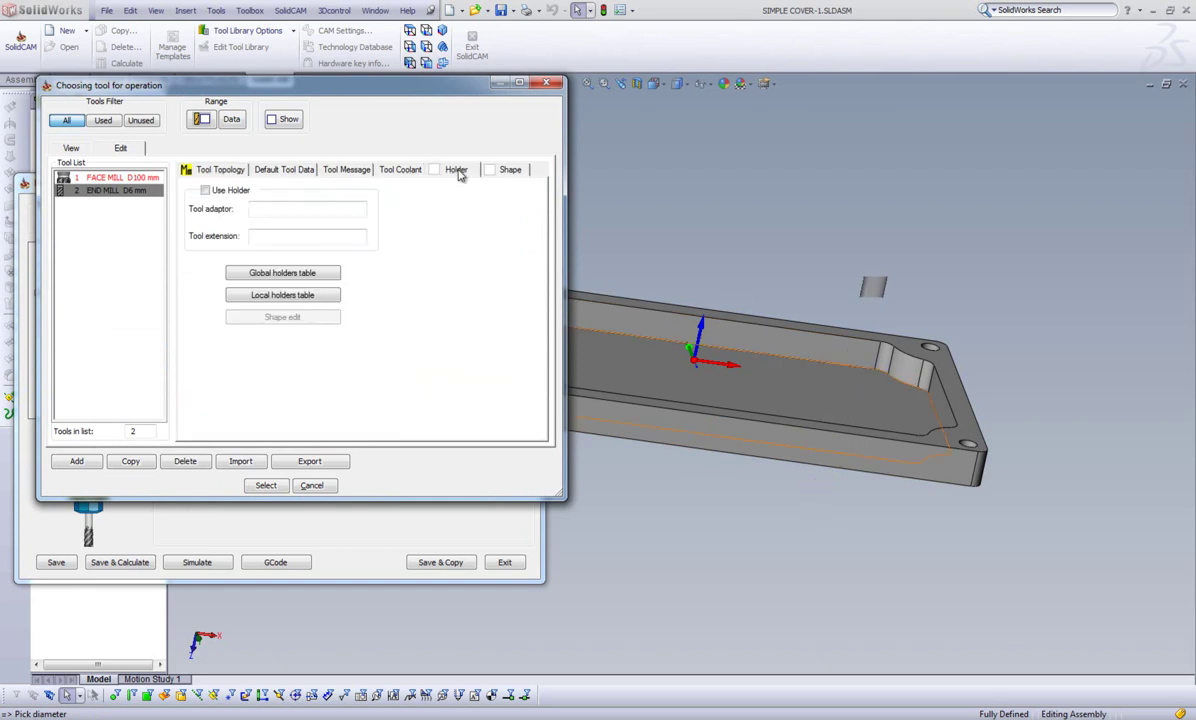
{"action": "left_click", "coordinate": [274, 279]}
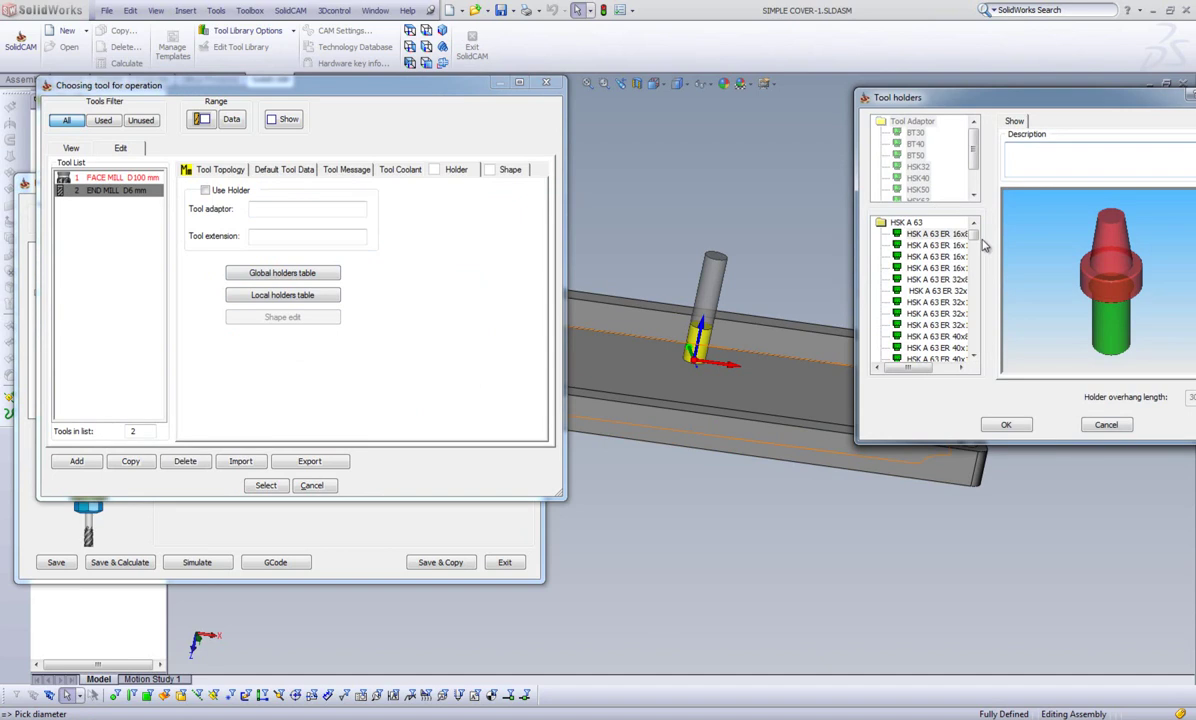
{"action": "mouse_move", "coordinate": [974, 236]}
{"action": "left_mouse_down"}
{"action": "mouse_move", "coordinate": [978, 290]}
{"action": "mouse_move", "coordinate": [977, 228]}
{"action": "left_mouse_up"}
{"action": "left_click", "coordinate": [932, 233]}
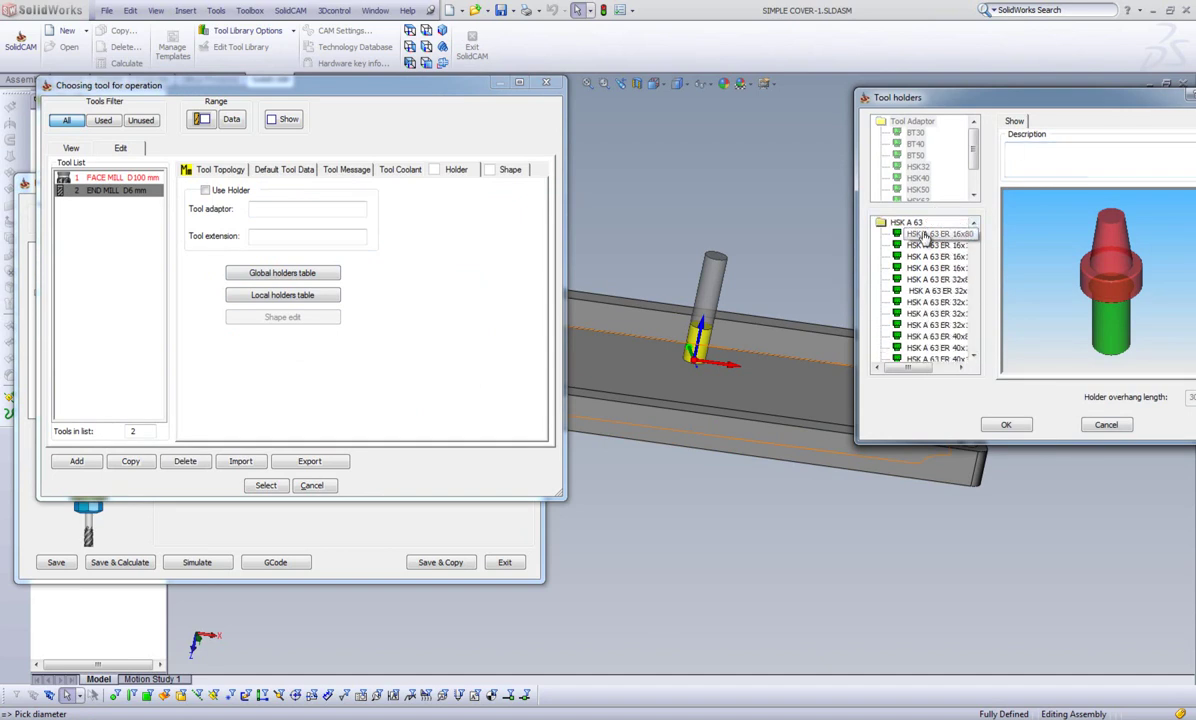
{"action": "left_click", "coordinate": [1005, 426]}
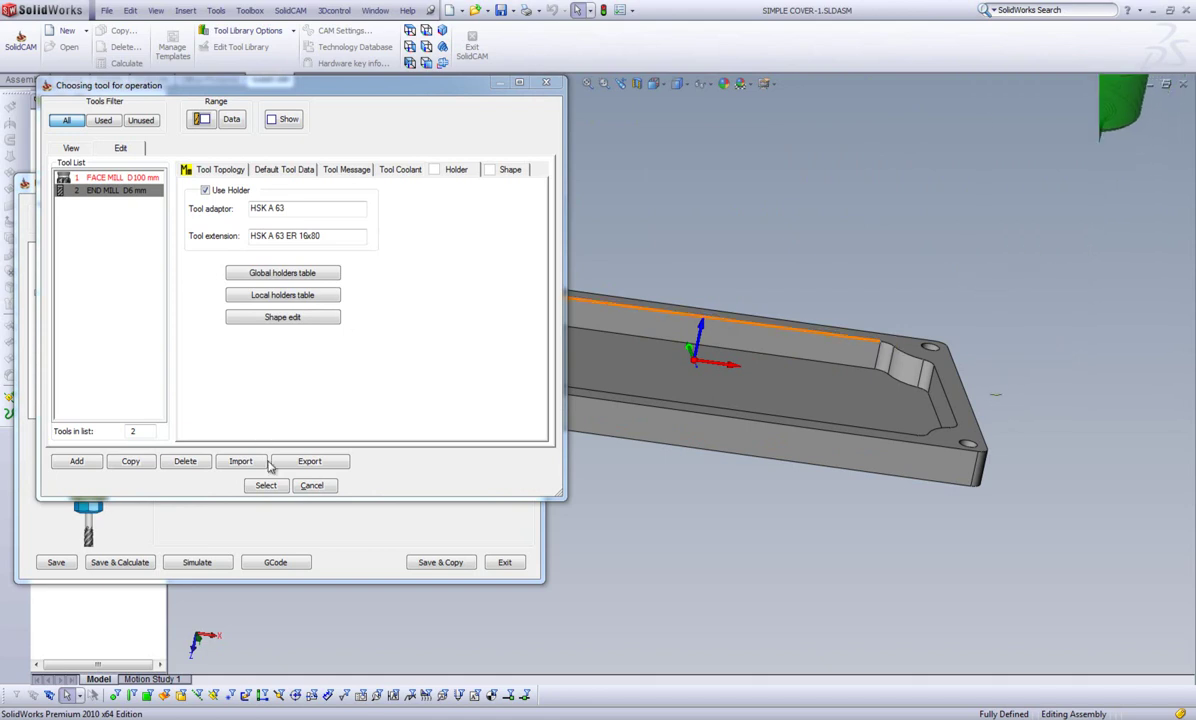
{"action": "left_click", "coordinate": [265, 485]}
- Define the milling levels, taking the upper level from the cover's top face and the profile depth from its bottom face
{"action": "left_click", "coordinate": [73, 277]}
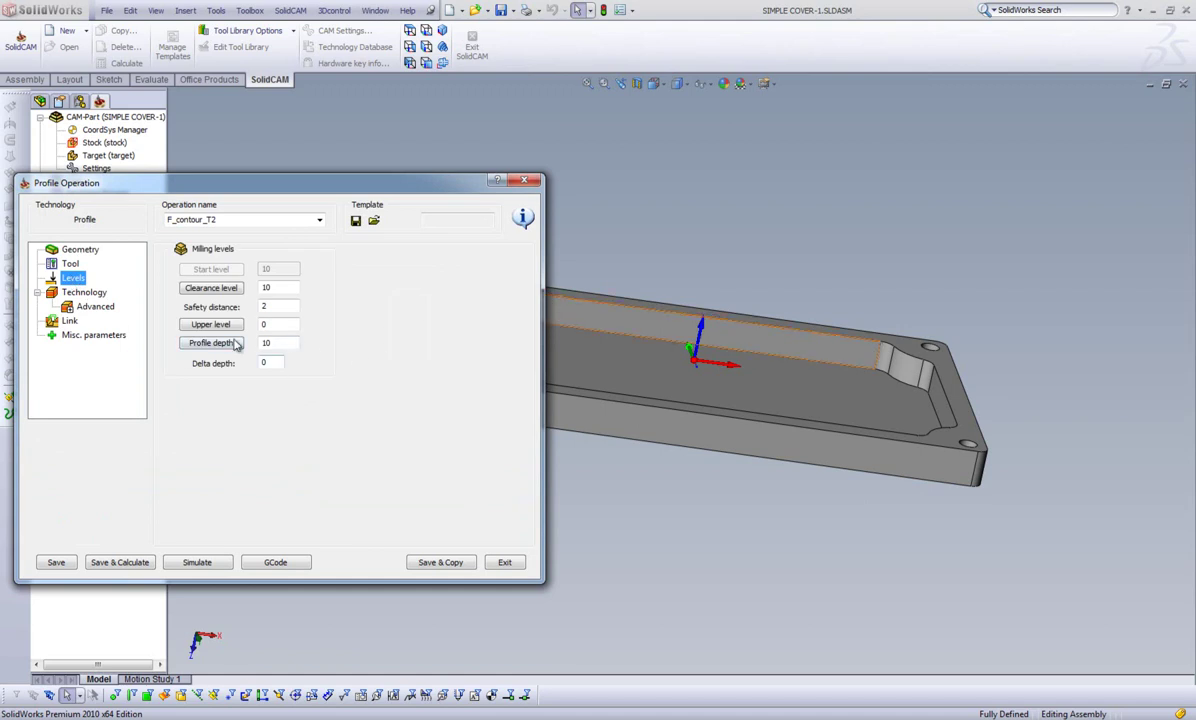
{"action": "left_click", "coordinate": [211, 326]}
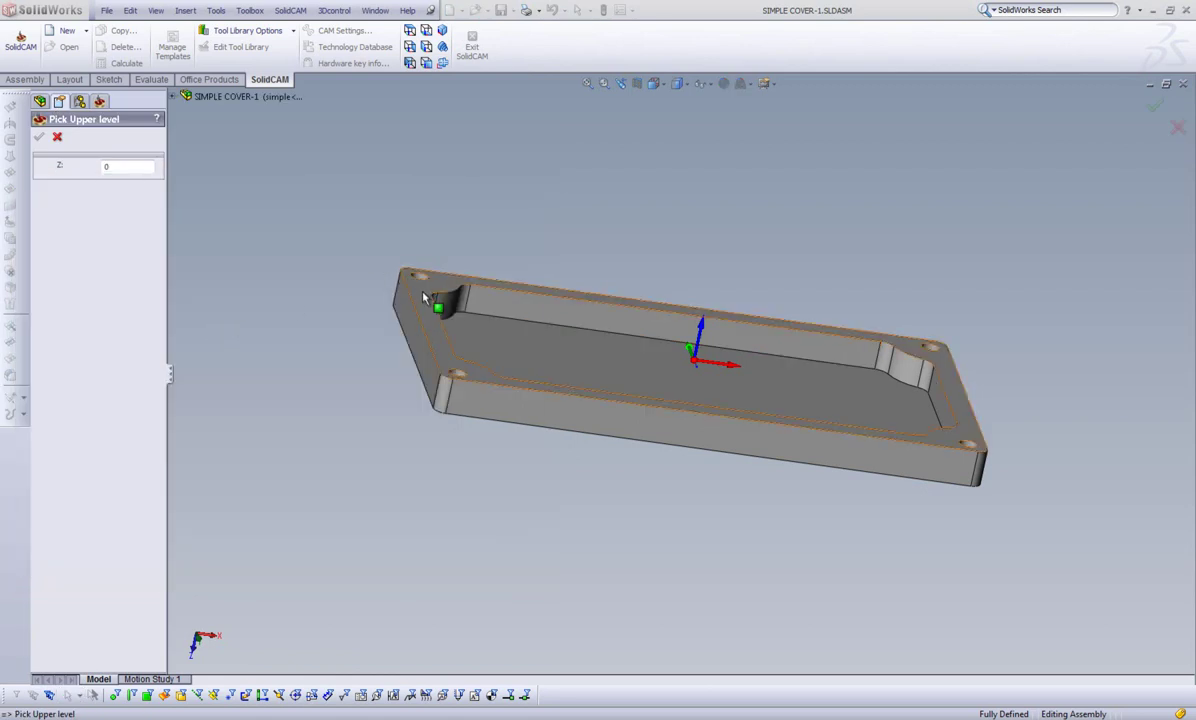
{"action": "left_click", "coordinate": [39, 137]}
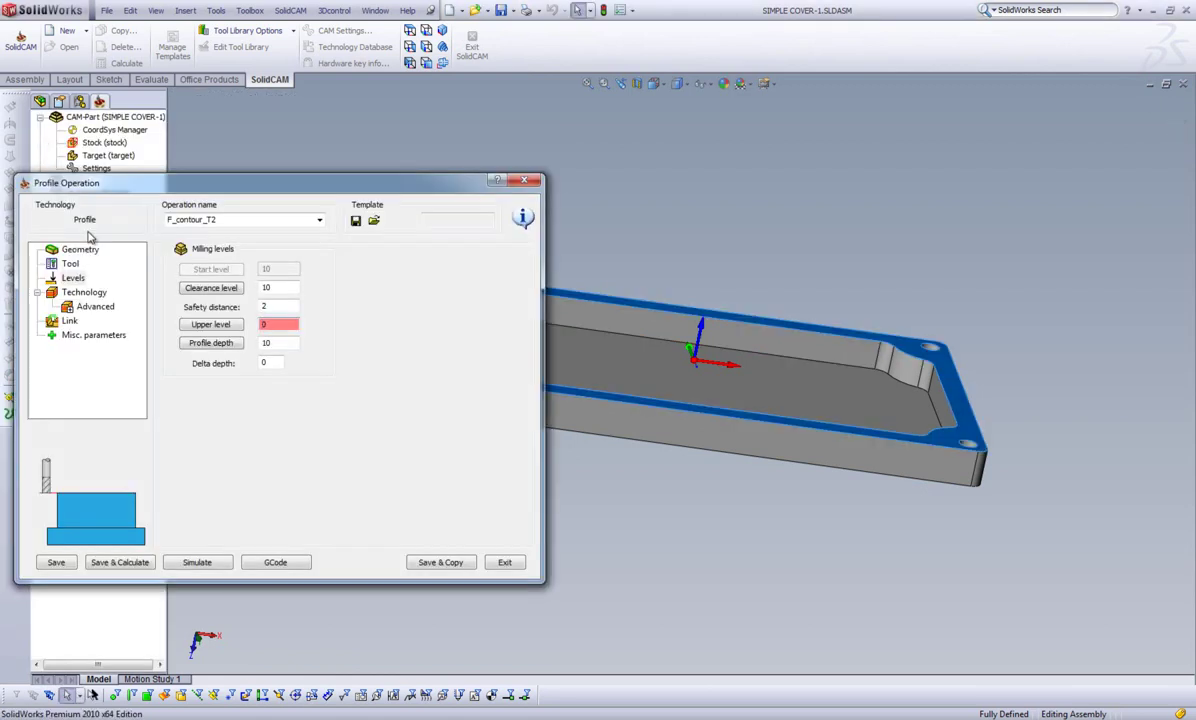
{"action": "left_click", "coordinate": [210, 344]}
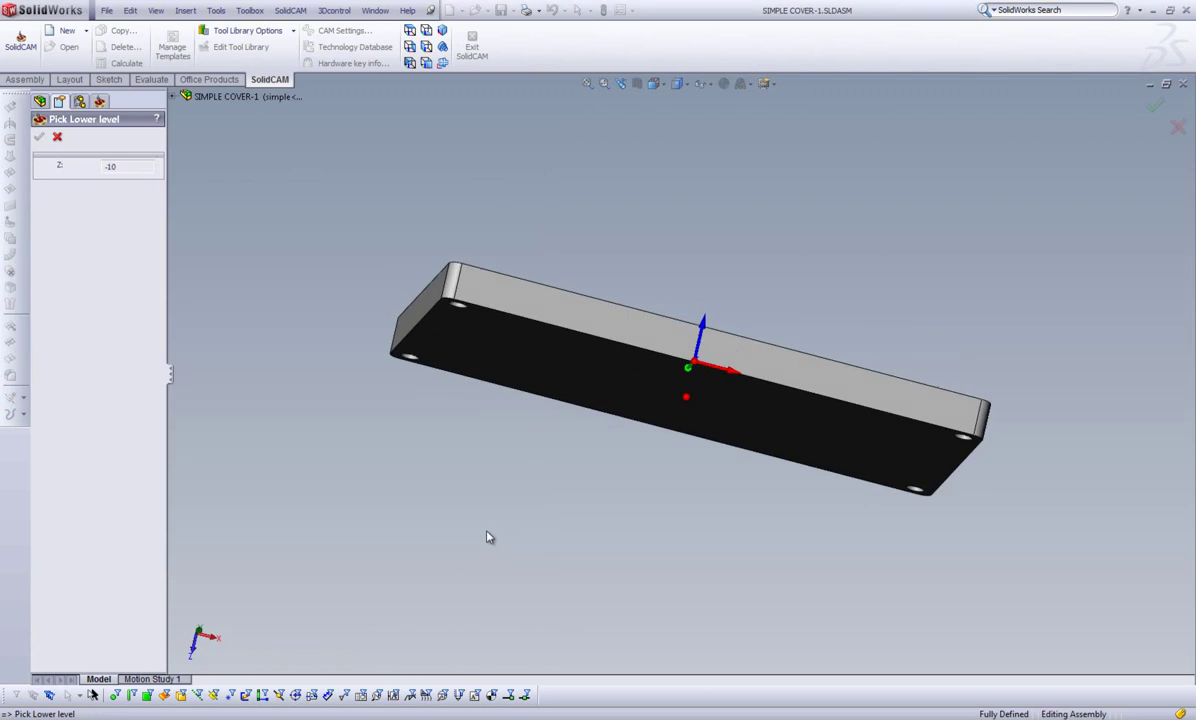
{"action": "left_click", "coordinate": [490, 375]}
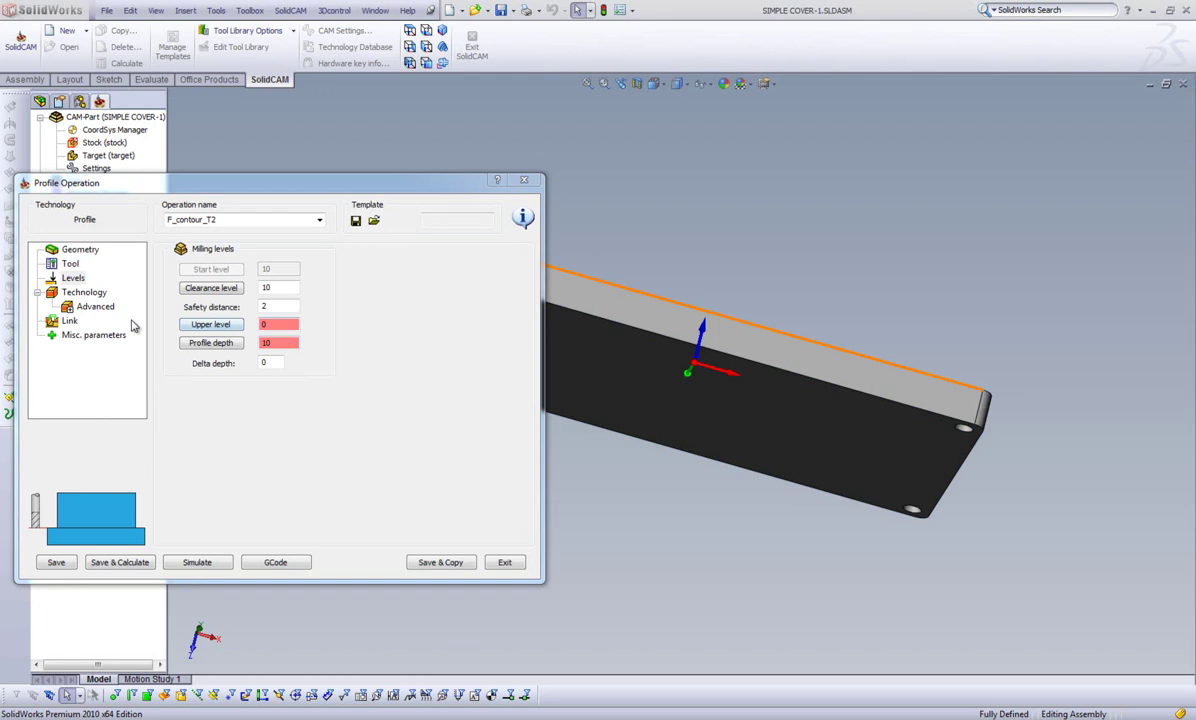
- Set the profile operation's tool side to Left in the technology settings
{"action": "left_click", "coordinate": [82, 289]}
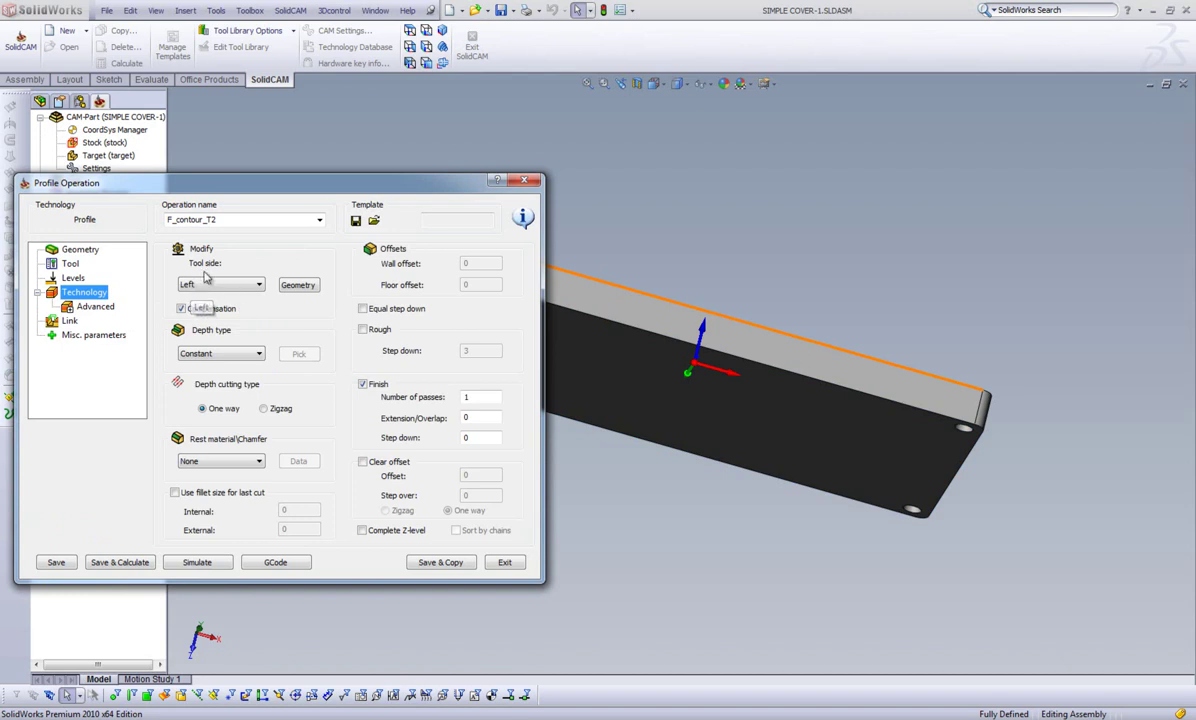
{"action": "left_click", "coordinate": [210, 286]}
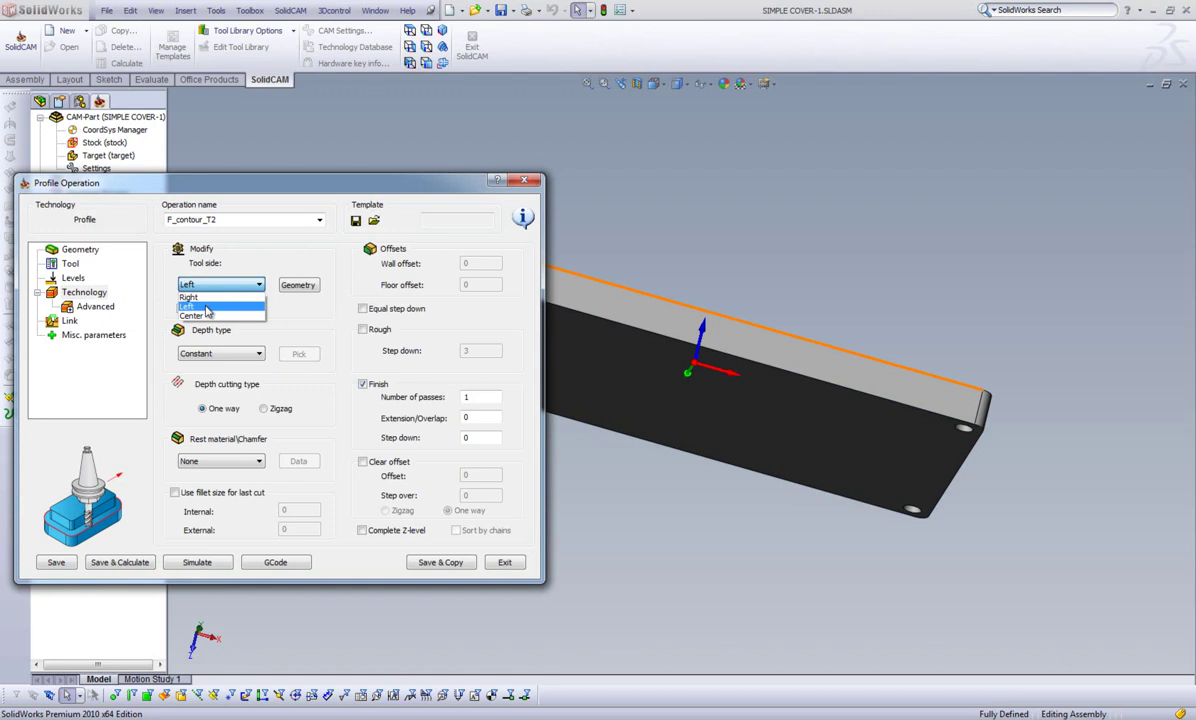
{"action": "left_click", "coordinate": [200, 298]}
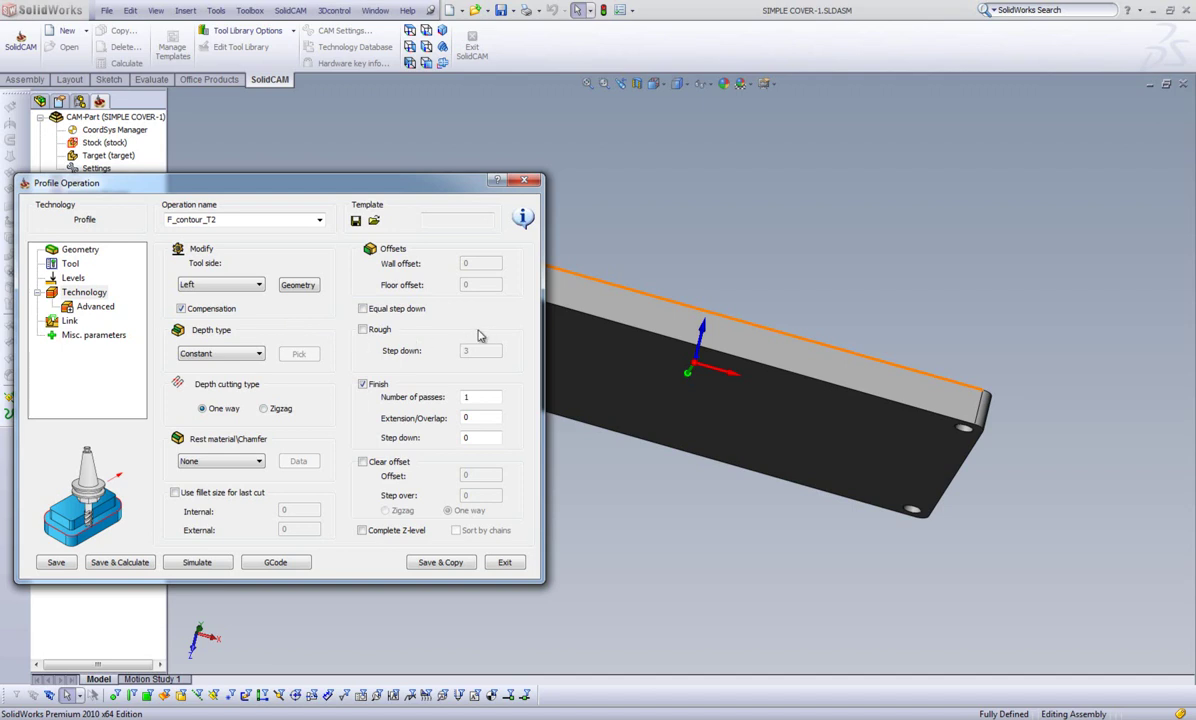
- Enable roughing for the profile operation and set the wall offset to 0.3
{"action": "left_click", "coordinate": [363, 331]}
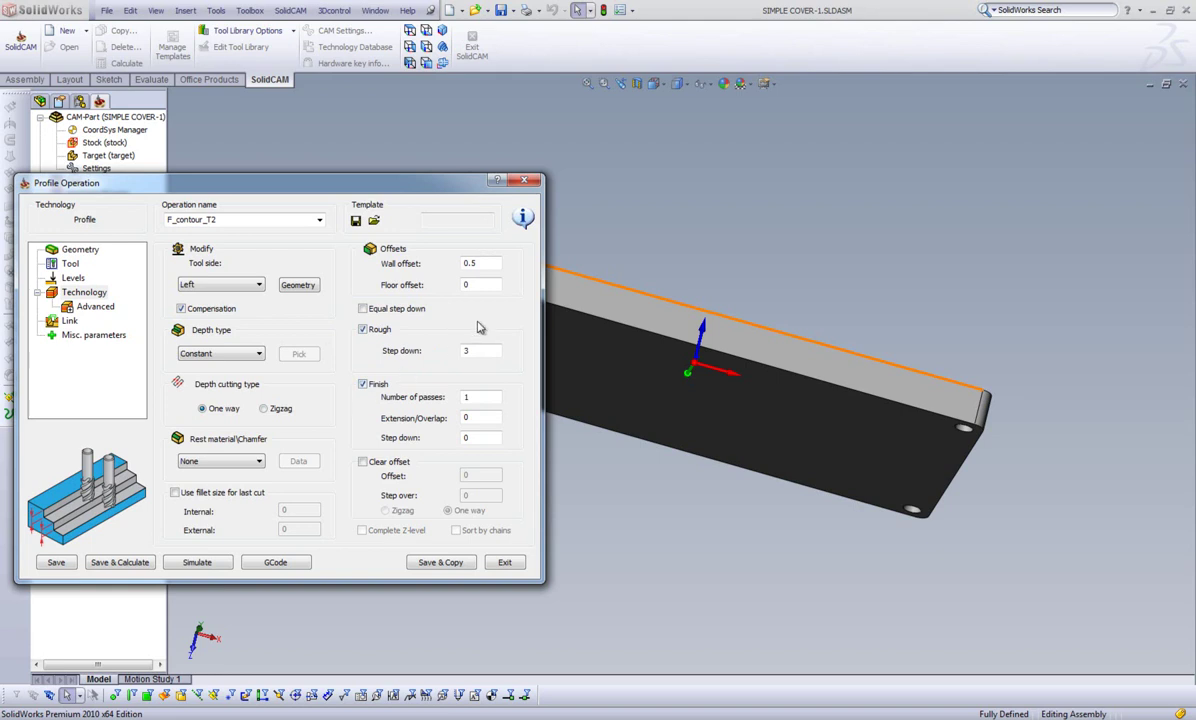
{"action": "left_click", "coordinate": [472, 262]}
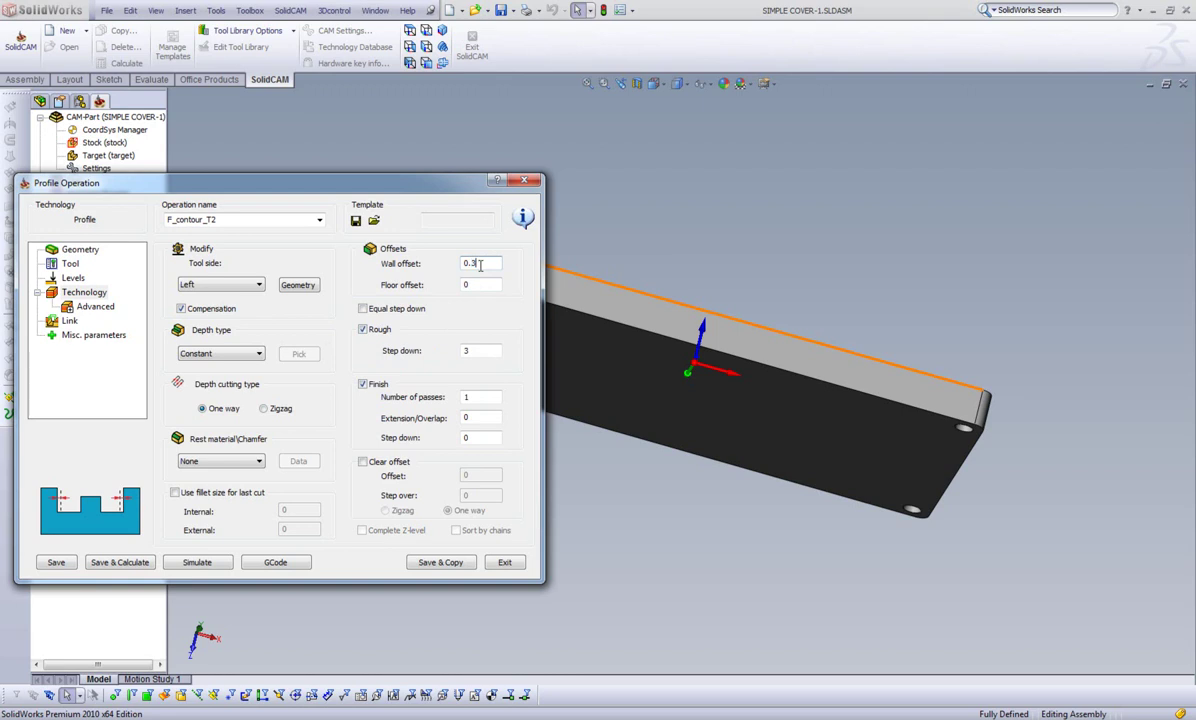
{"action": "left_click", "coordinate": [471, 351]}
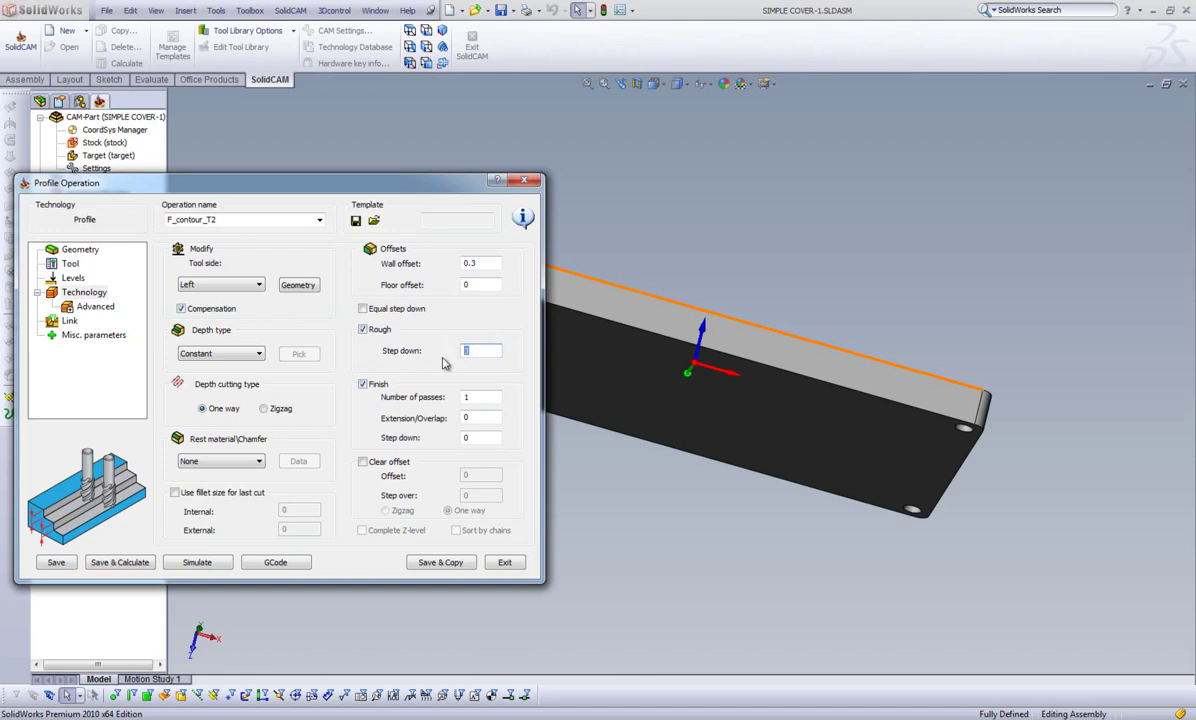
{"action": "double_click", "coordinate": [470, 352]}
- Open the profile operation's link settings and set the lead-in type to Normal
{"action": "left_click", "coordinate": [73, 321]}
{"action": "left_click", "coordinate": [73, 321]}
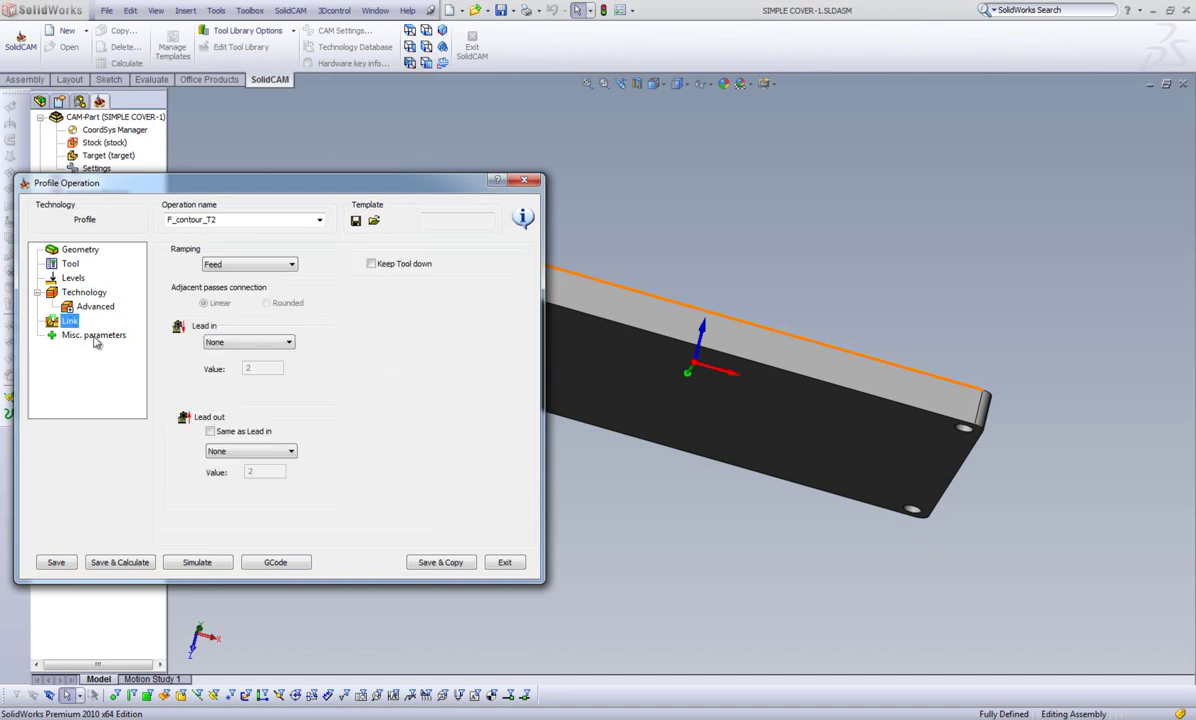
{"action": "left_click", "coordinate": [234, 342]}
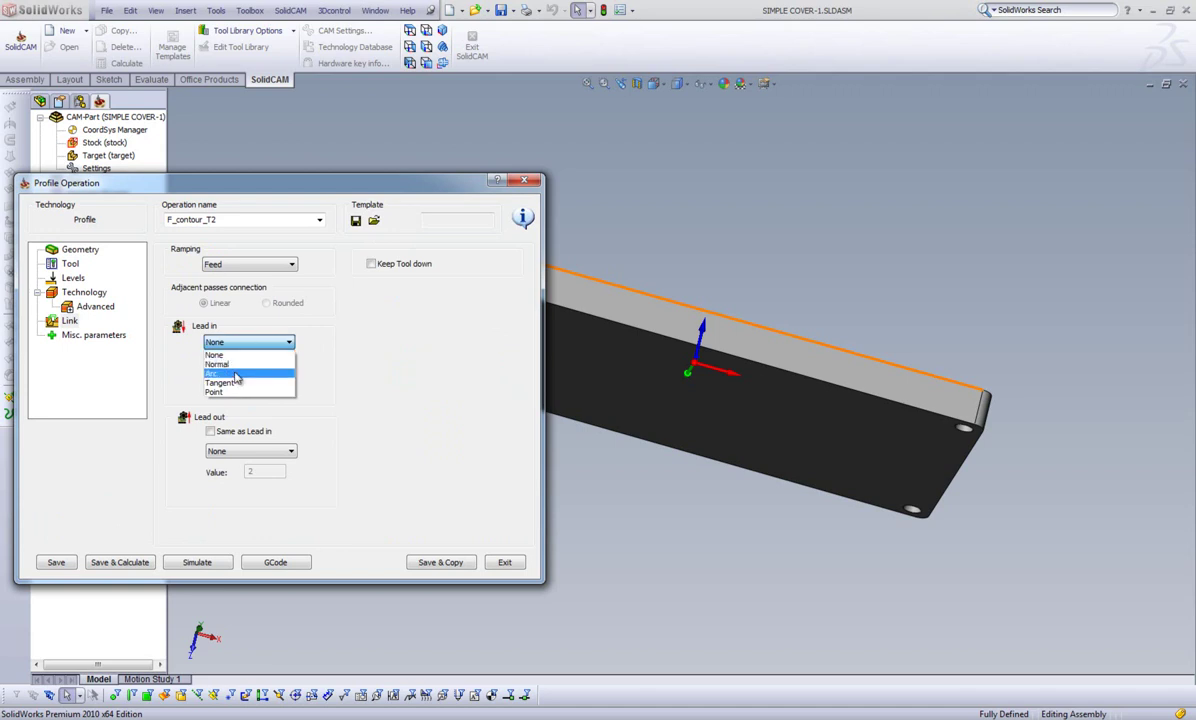
{"action": "left_click", "coordinate": [347, 373]}
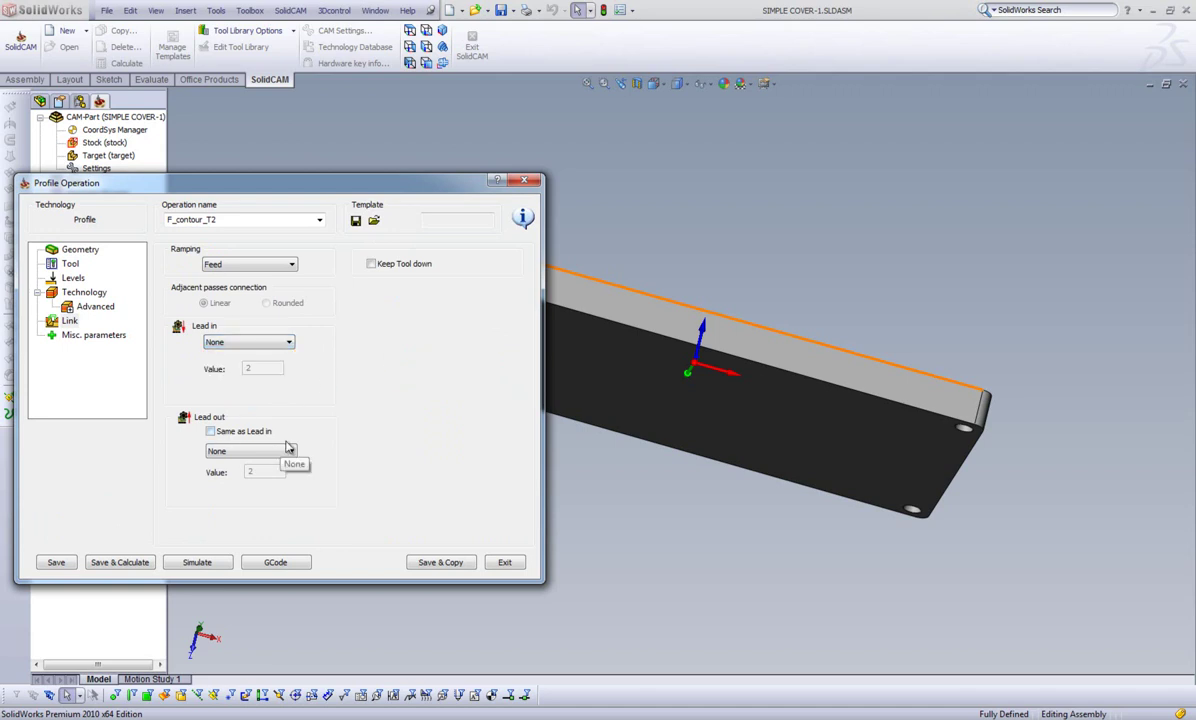
{"action": "left_click", "coordinate": [252, 343]}
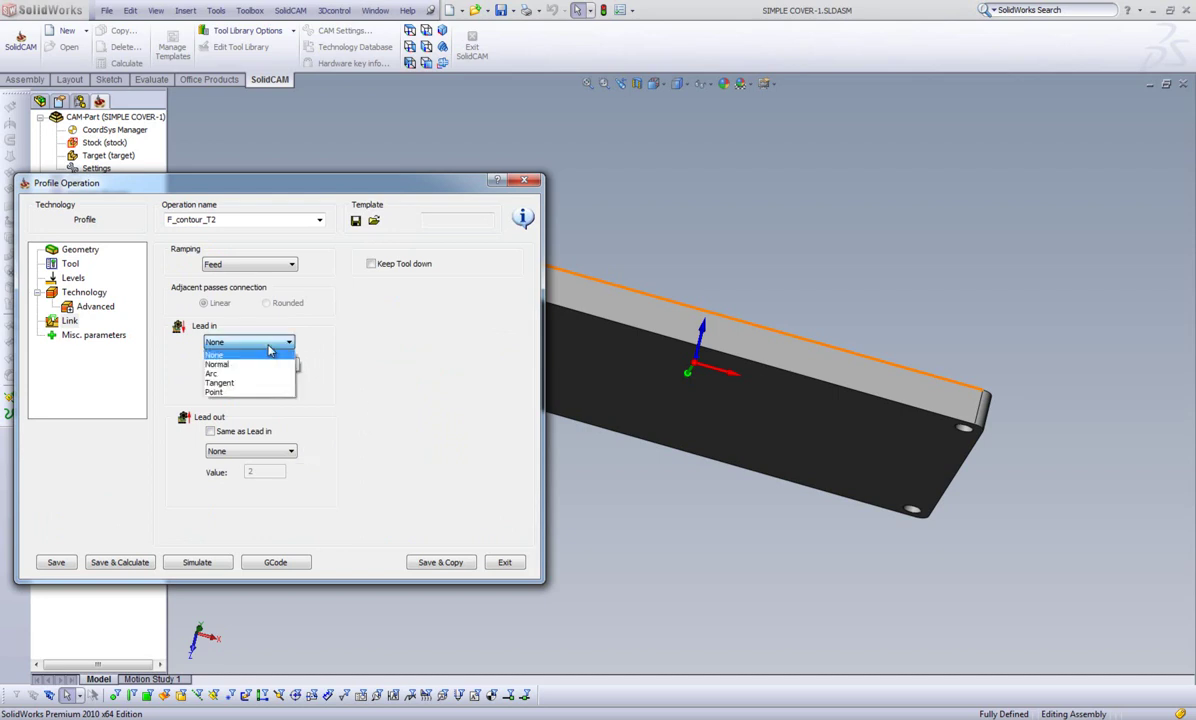
{"action": "left_click", "coordinate": [244, 365]}
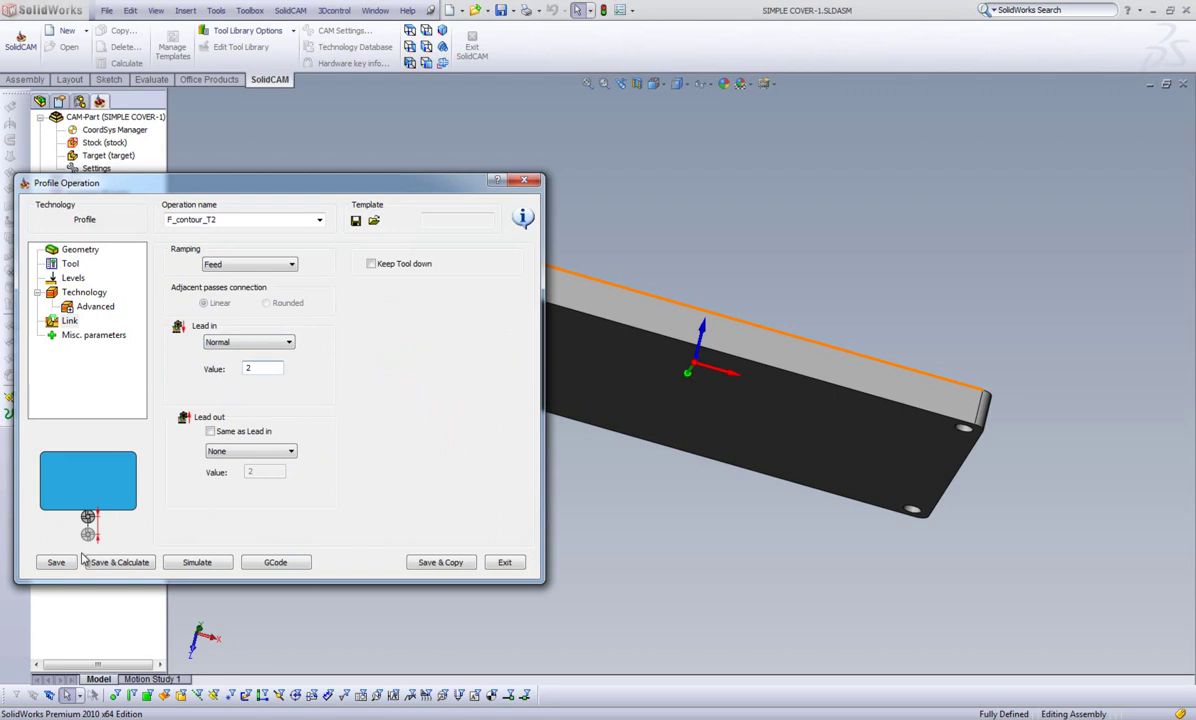
- Change the lead-in type to Arc and set its value to 4
{"action": "left_click", "coordinate": [230, 345]}
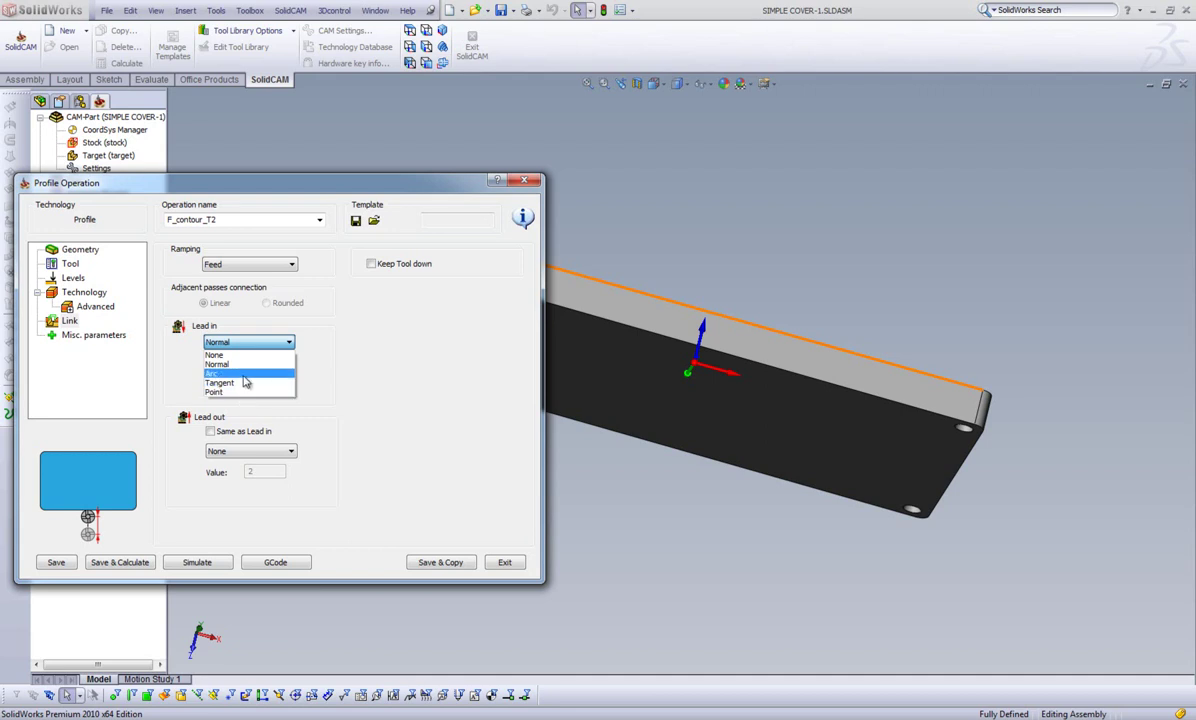
{"action": "left_click", "coordinate": [243, 375]}
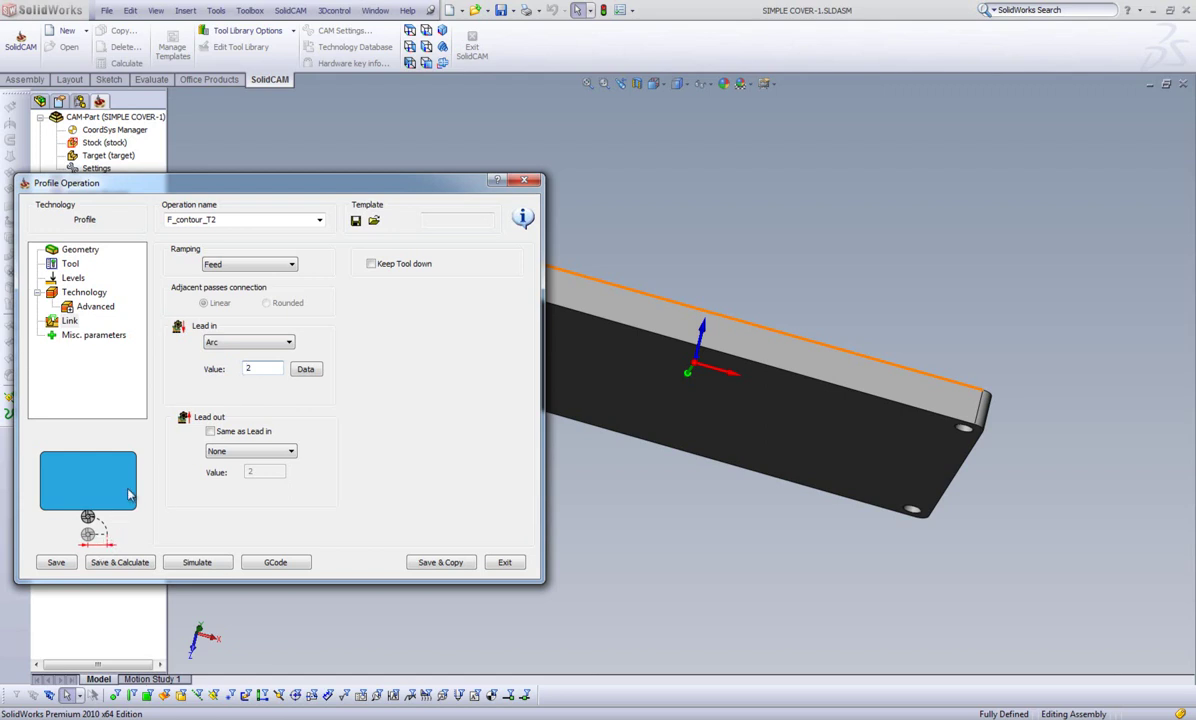
{"action": "double_click", "coordinate": [253, 370]}
- Make the profile operation's lead-out the same as its lead-in
{"action": "left_click", "coordinate": [262, 451]}
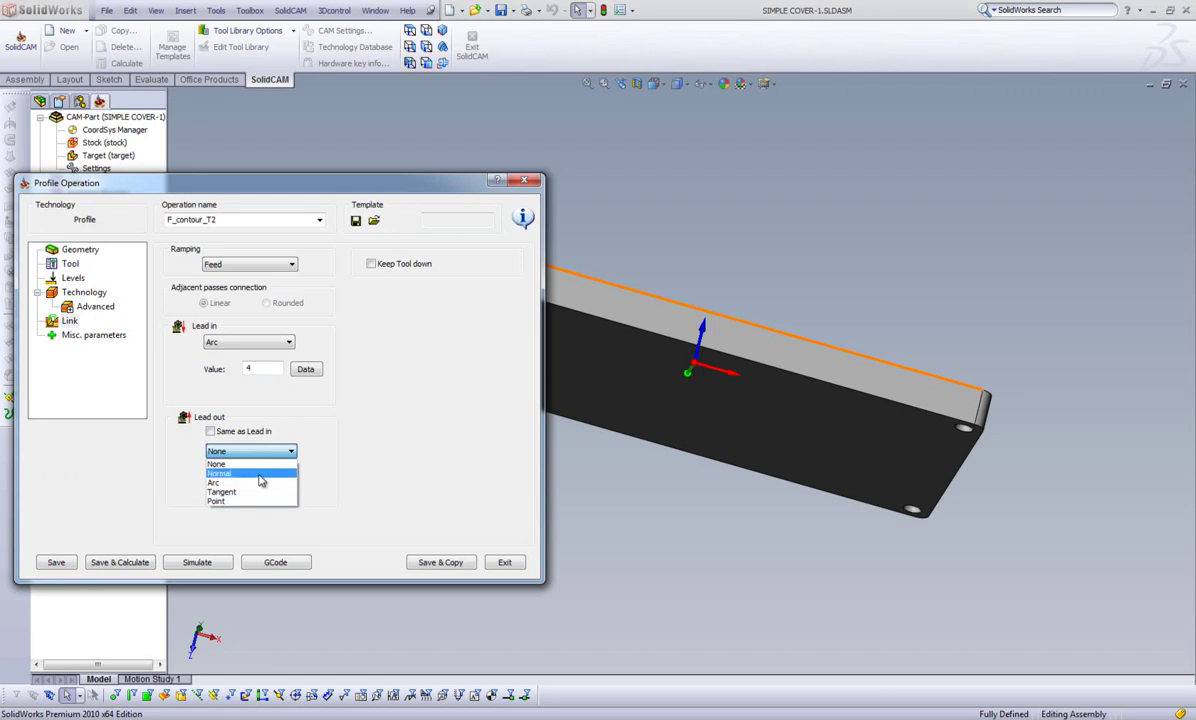
{"action": "left_click", "coordinate": [365, 426]}
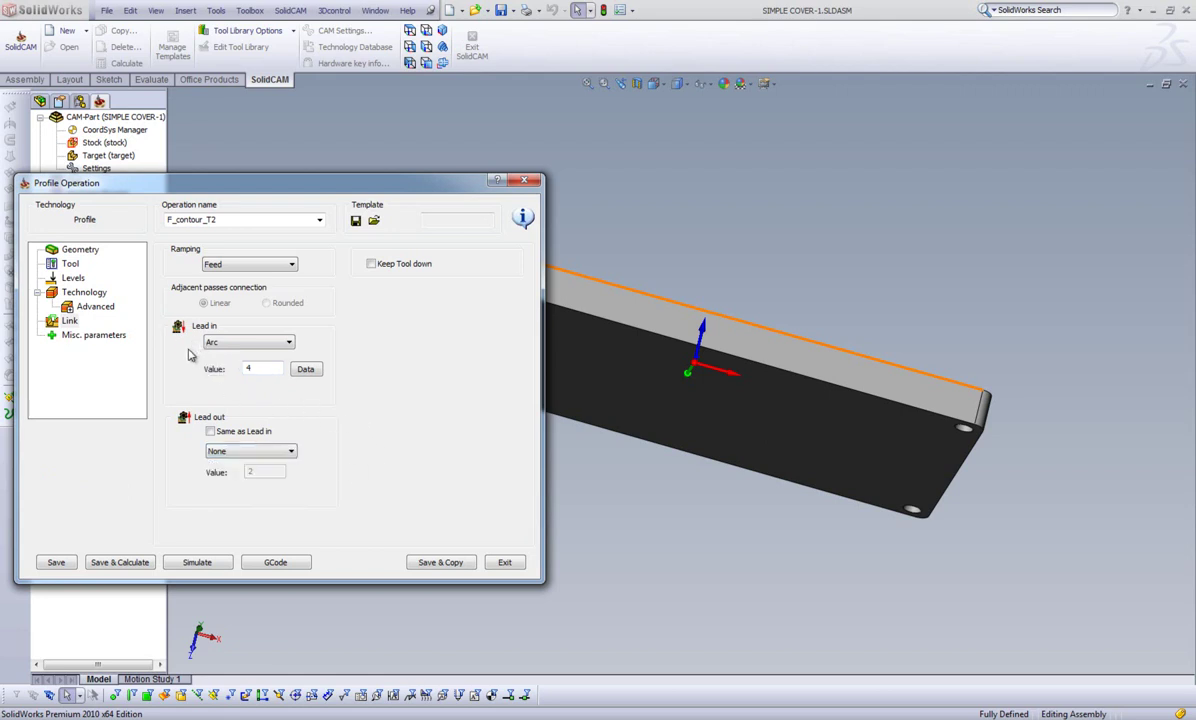
{"action": "left_click", "coordinate": [209, 432]}
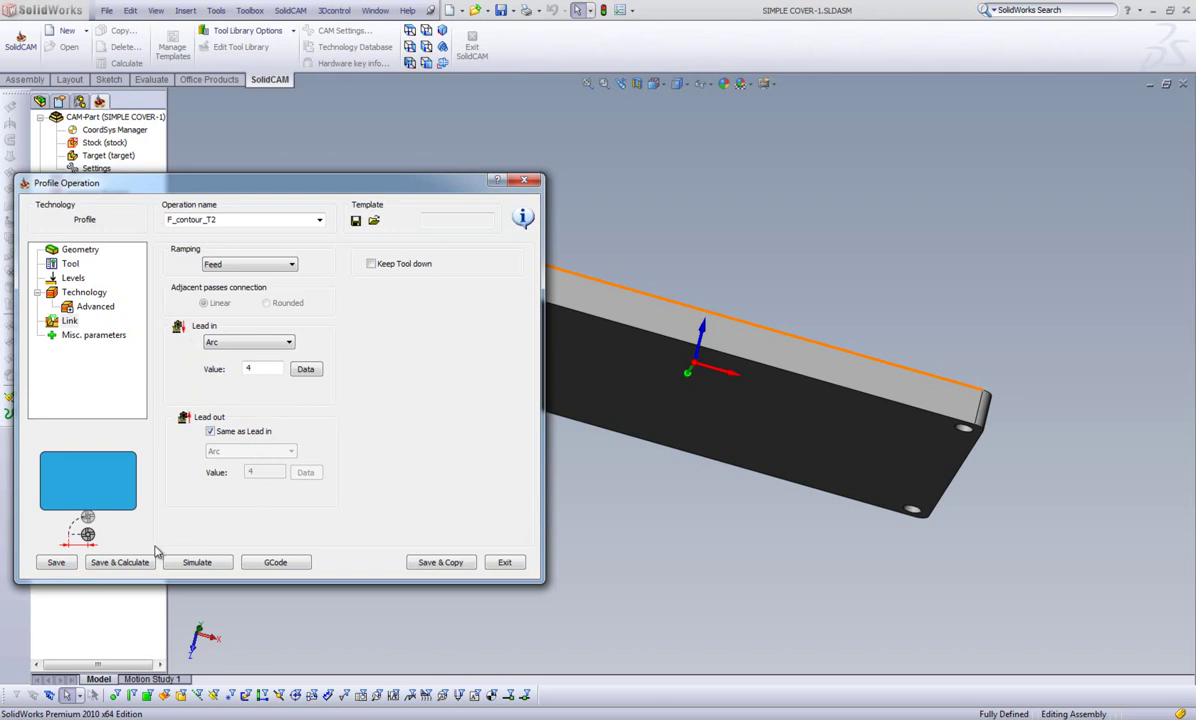
{"action": "middle_click_drag", "start_coordinate": [760, 430], "coordinate": [957, 198]}
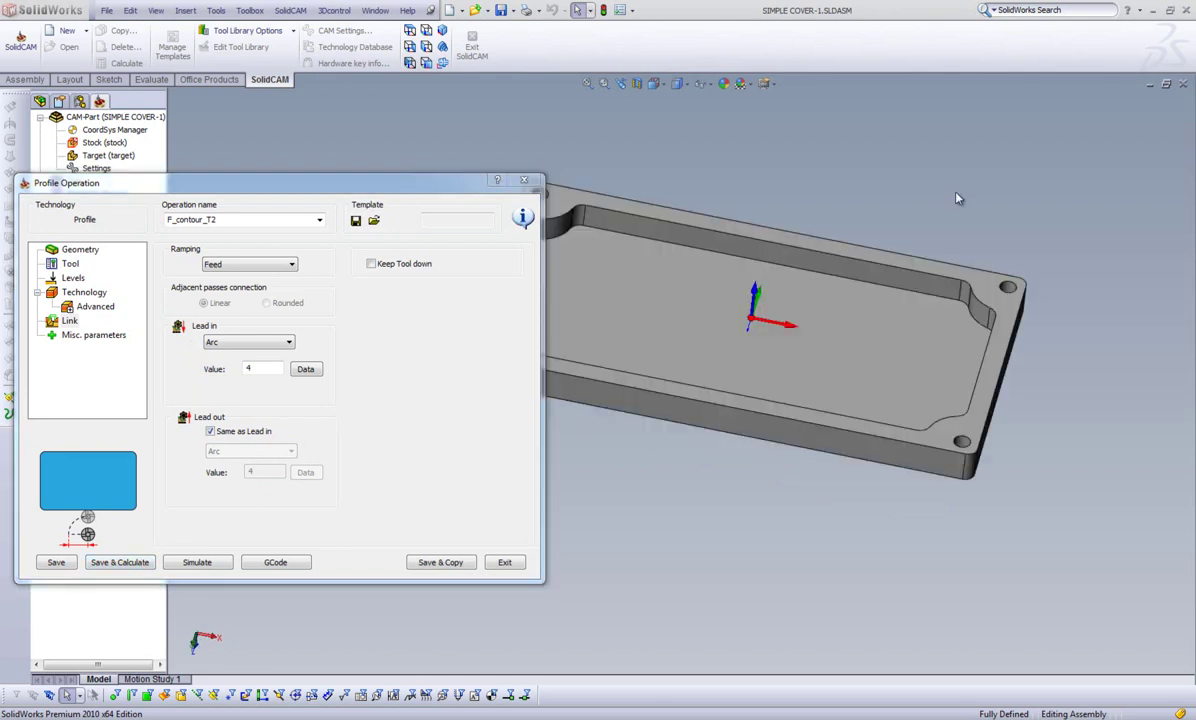